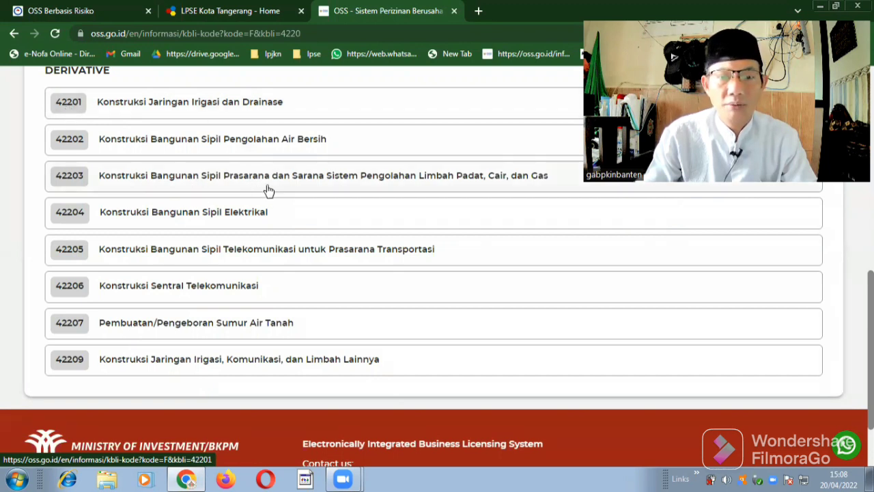
Switch to the OSS dashboard, open the Pengembangan business licensing form, and acknowledge its notice.
click(97, 11)
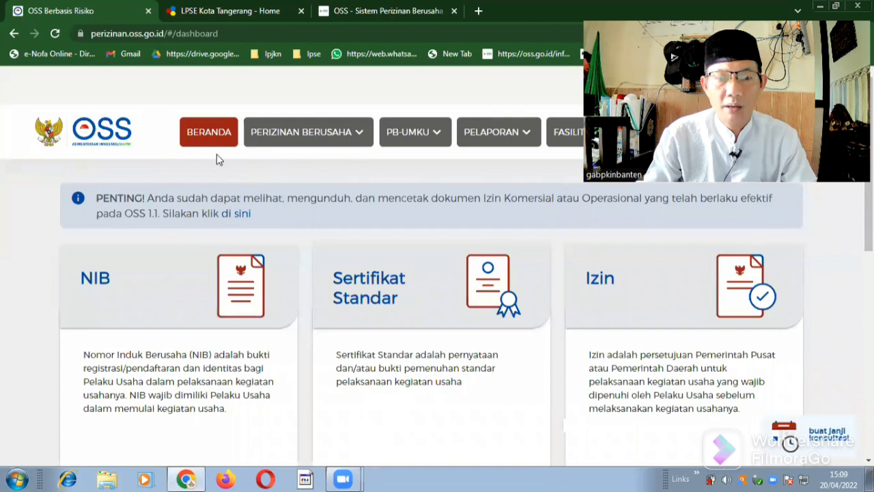
click(291, 136)
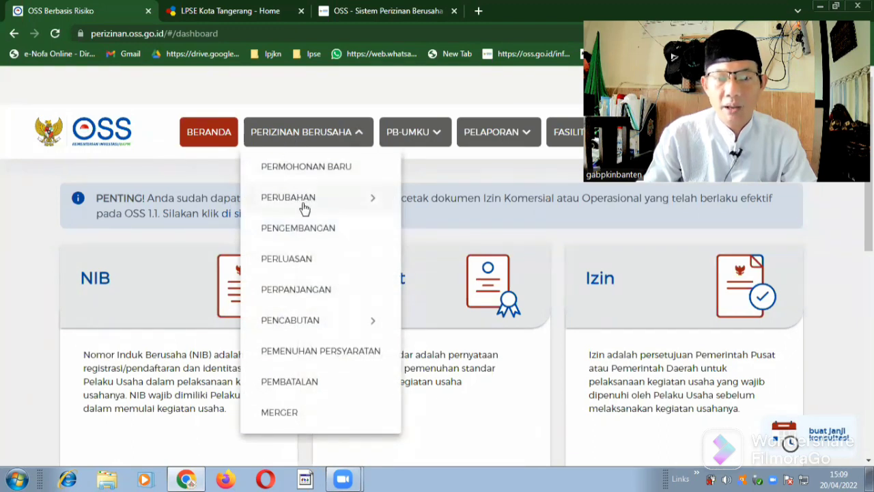
click(304, 230)
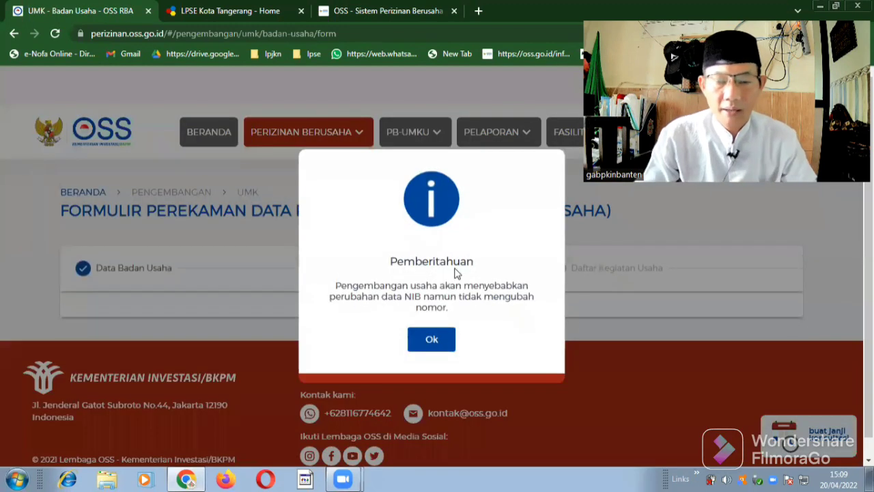
click(433, 339)
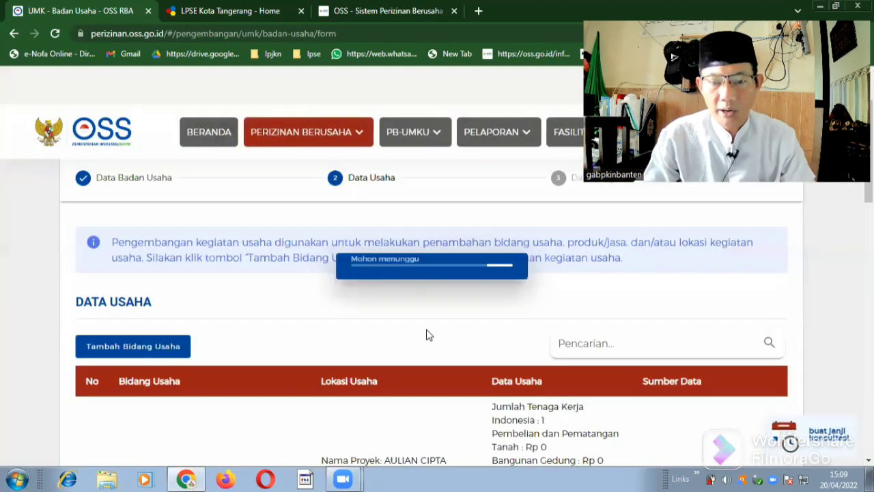
scroll(426, 334, down, 4)
scroll(400, 312, up, 4)
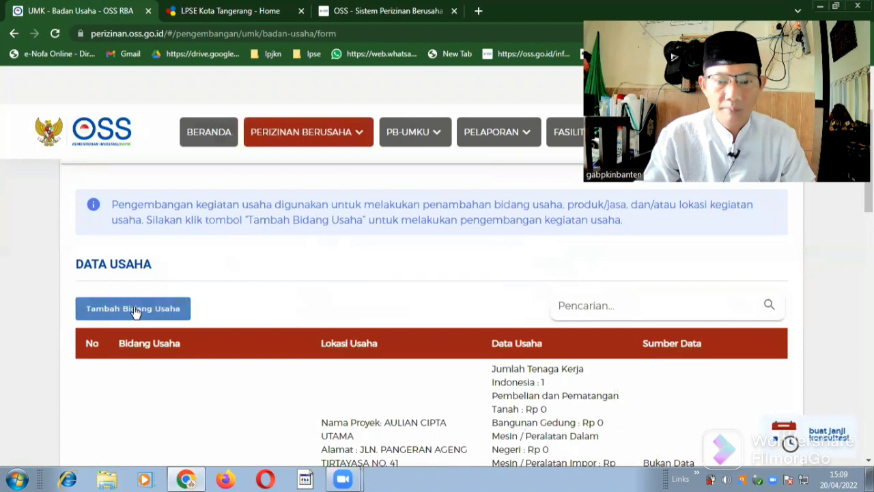
Start adding a new business entry and open its Pemilihan Bidang Usaha form.
click(135, 310)
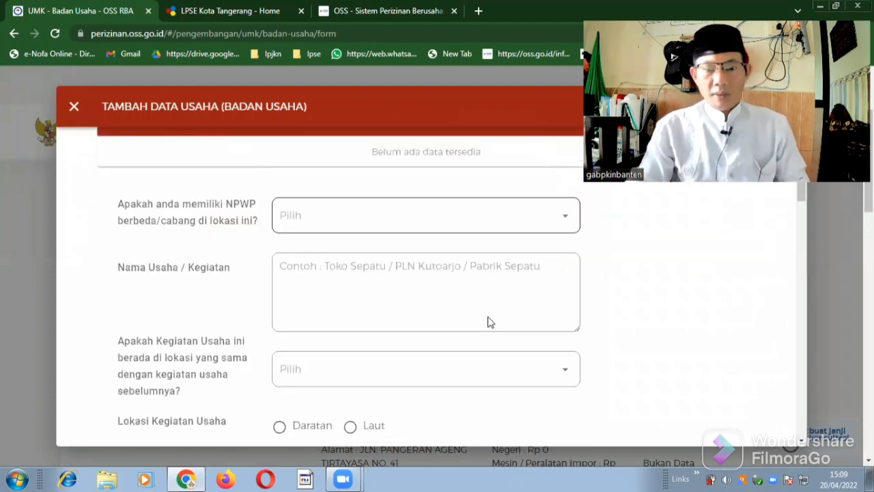
scroll(488, 322, down, 2)
scroll(487, 321, up, 2)
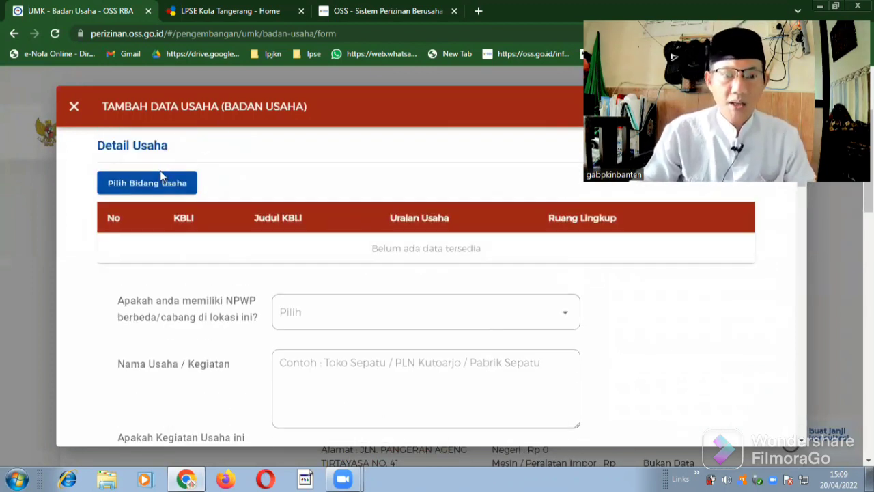
click(135, 188)
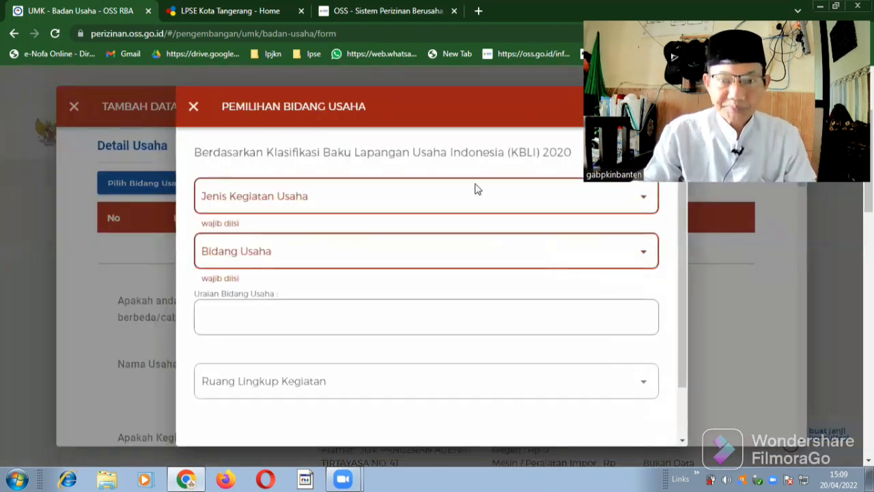
Try to find KBLI 42201 as the Bidang Usaha with Jenis Kegiatan Usaha set to Utama.
click(470, 195)
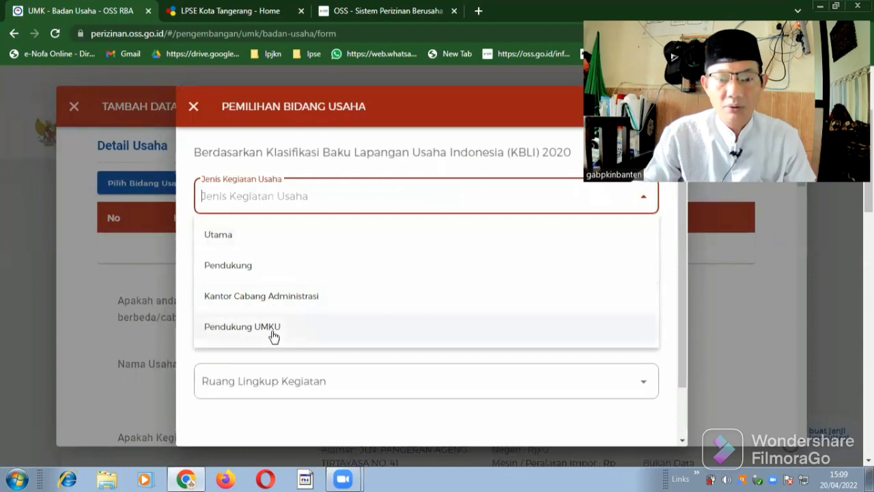
click(226, 239)
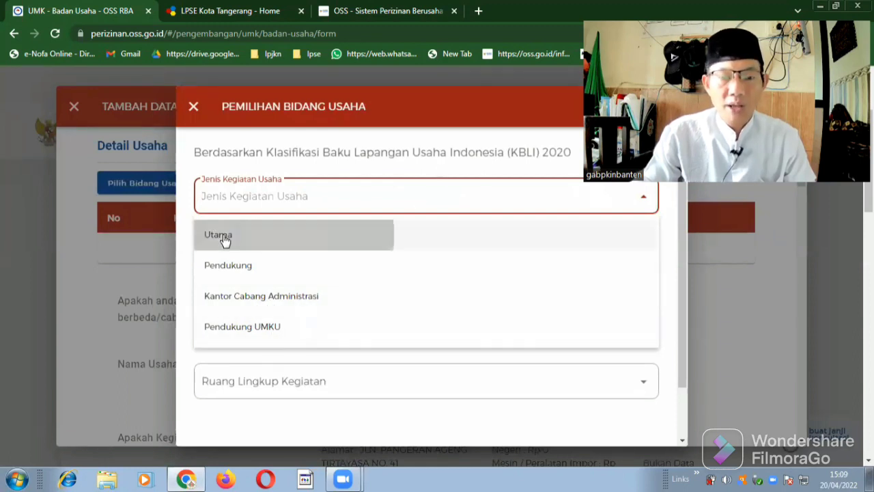
click(238, 250)
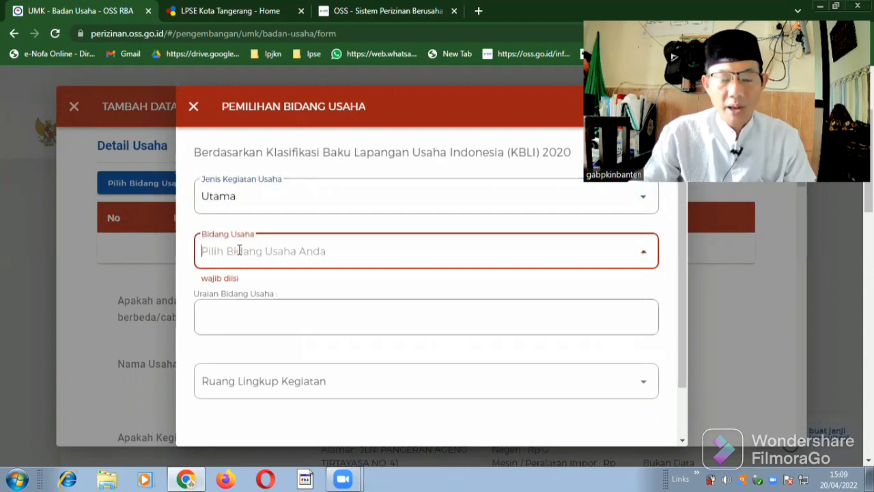
text(4)
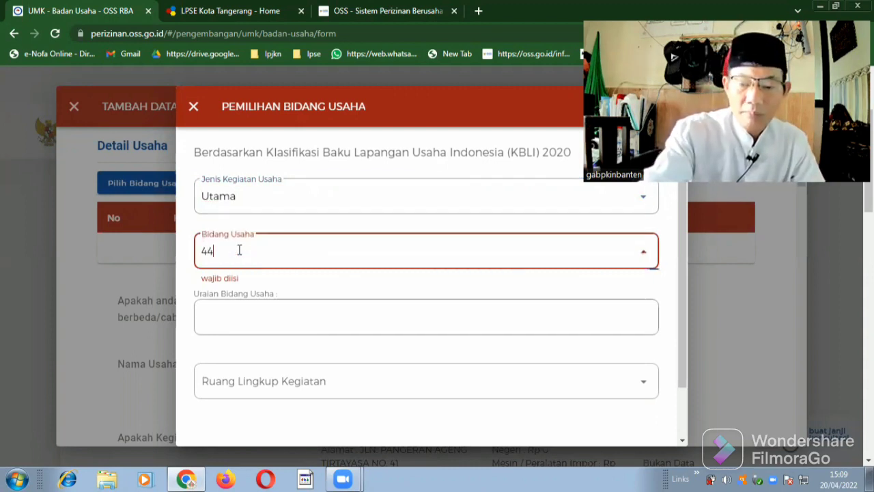
text(22)
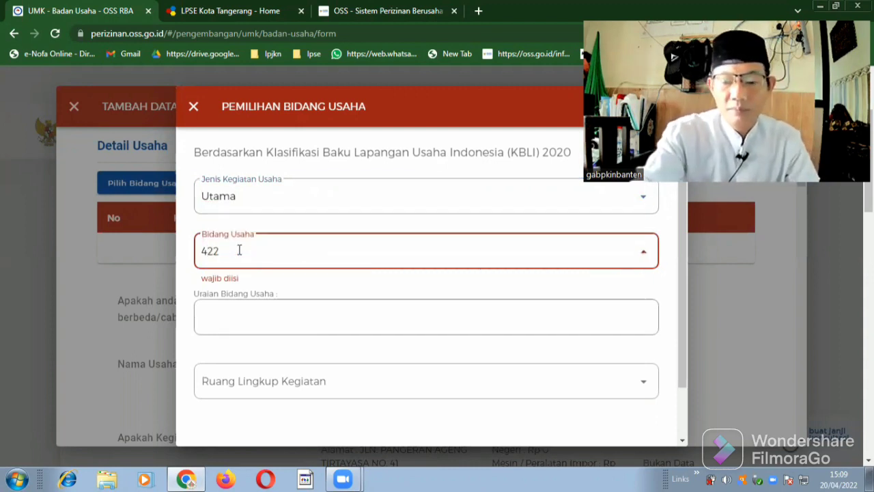
text(01)
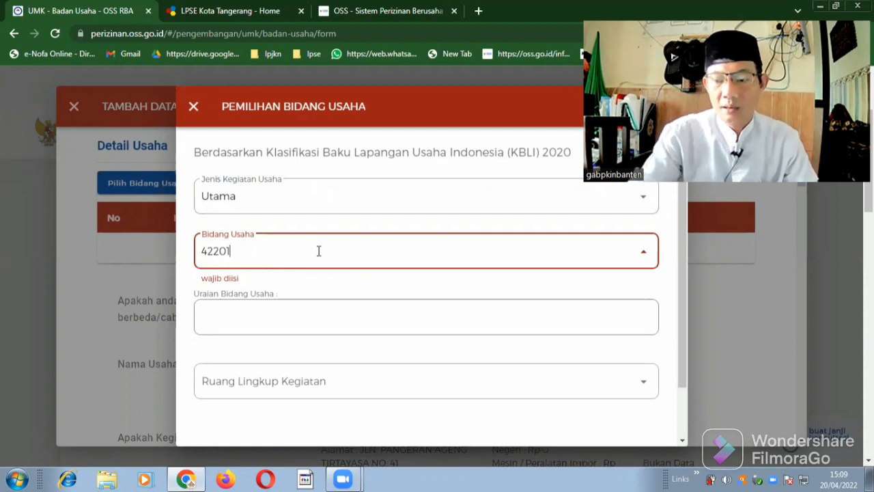
Search the Bidang Usaha list under Utama for the codes 42911 and 422.
key(BackSpace)
key(BackSpace)
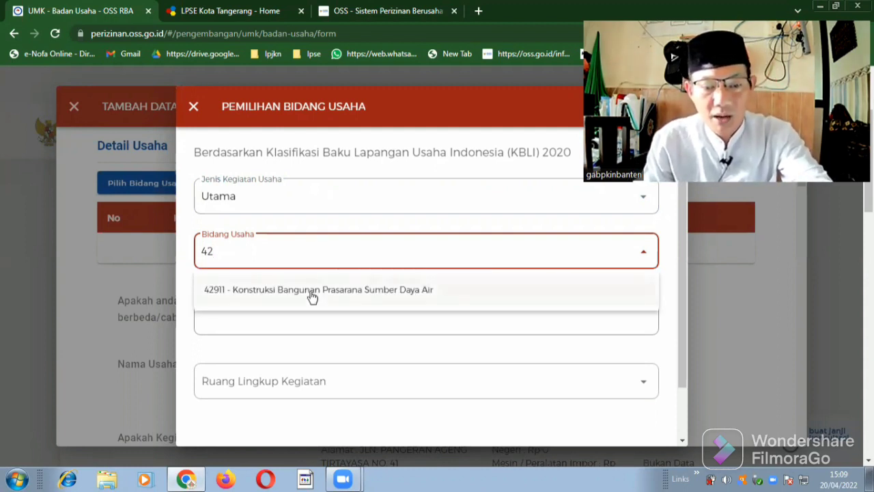
text(9)
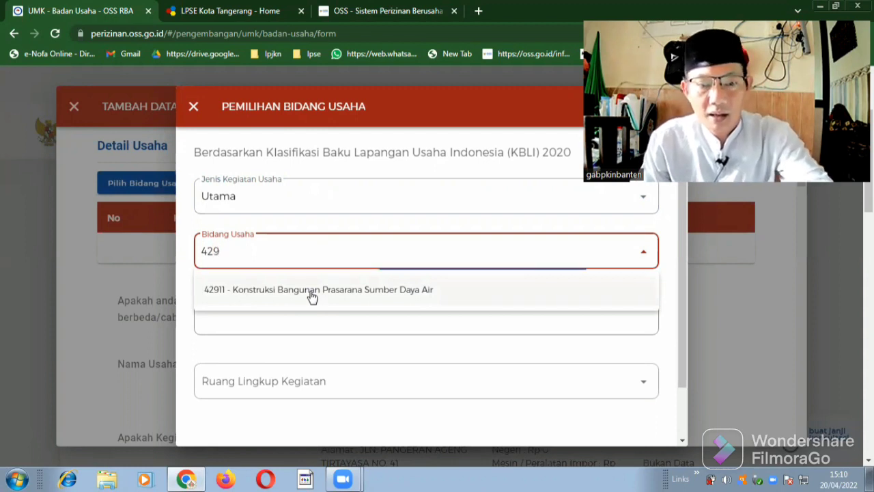
text(11)
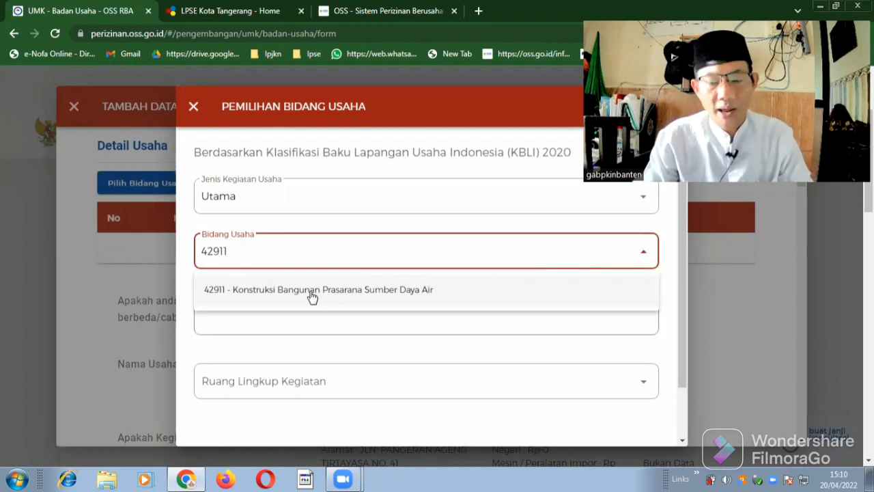
key(BackSpace)
key(BackSpace)
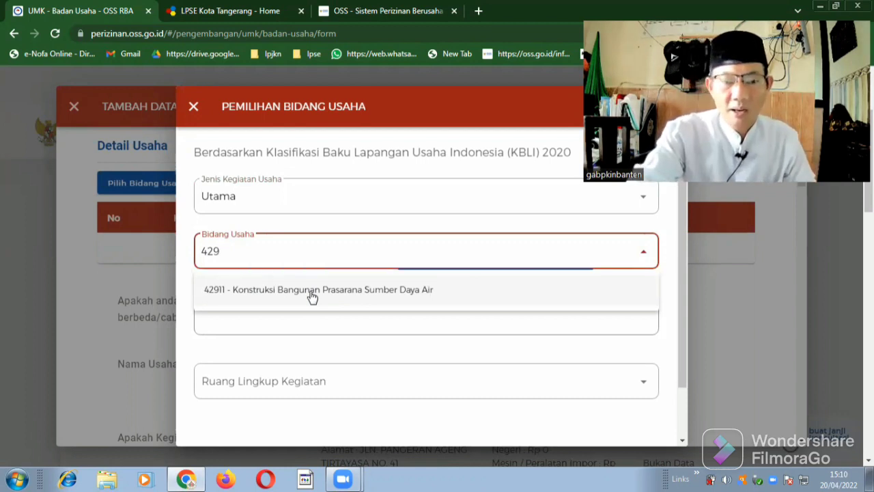
text(2)
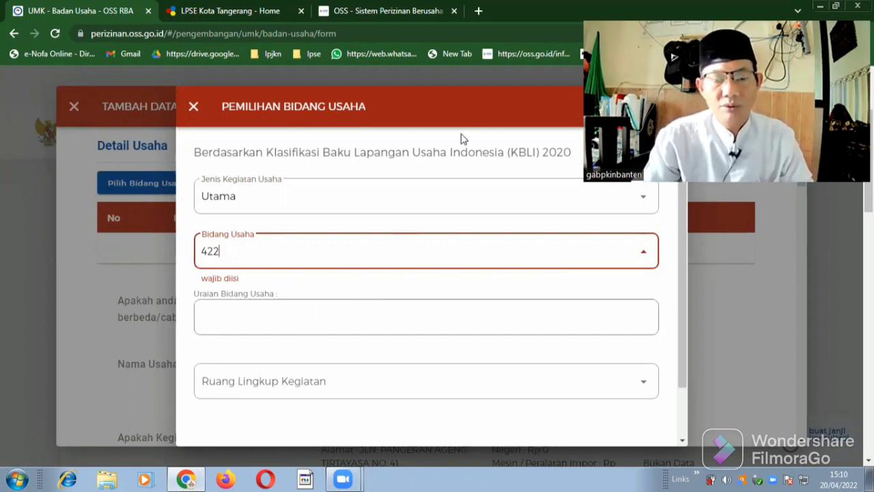
Set Jenis Kegiatan Usaha to Pendukung UMKU and Bidang Usaha to 42201 - Konstruksi Jaringan Irigasi dan Drainase.
click(254, 206)
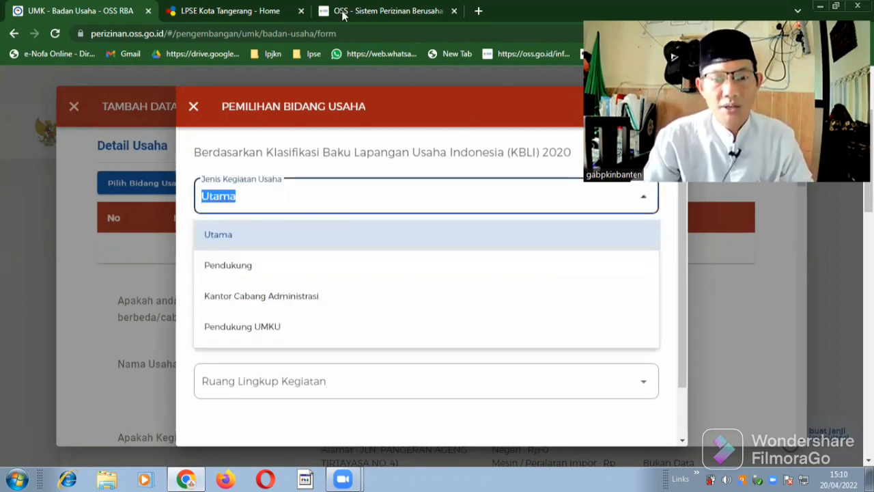
click(230, 335)
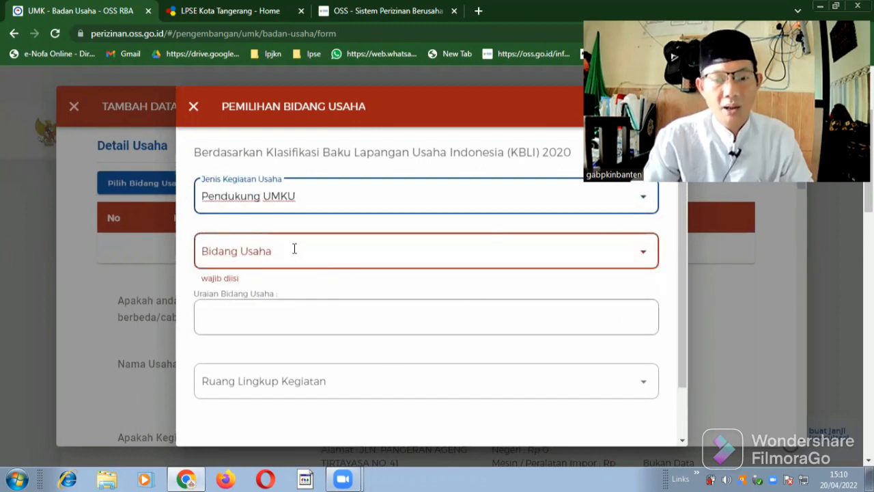
click(295, 249)
text(4)
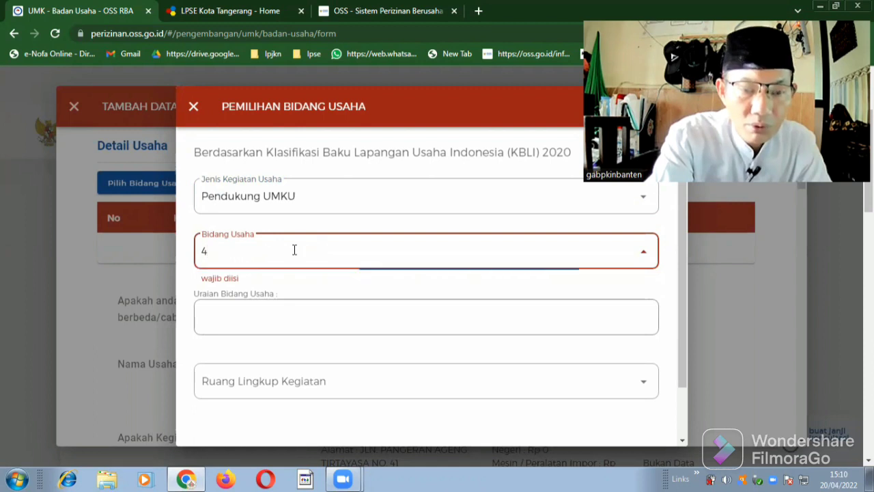
text(4)
key(BackSpace)
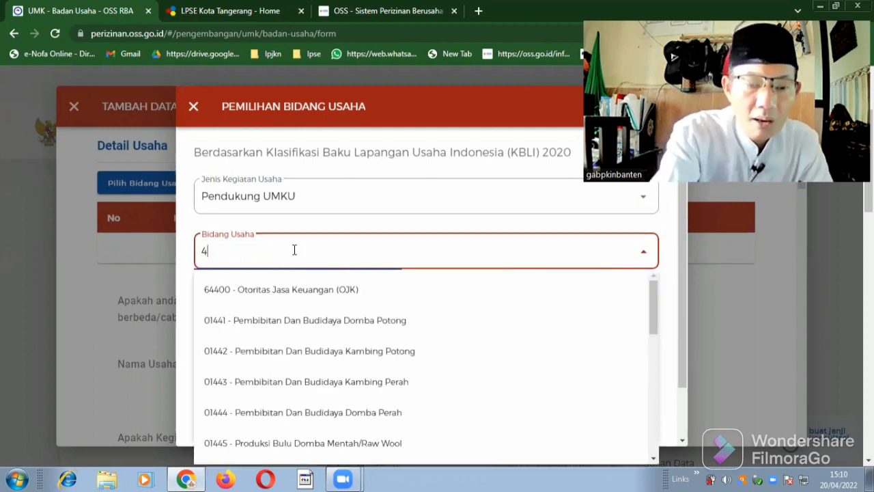
text(22)
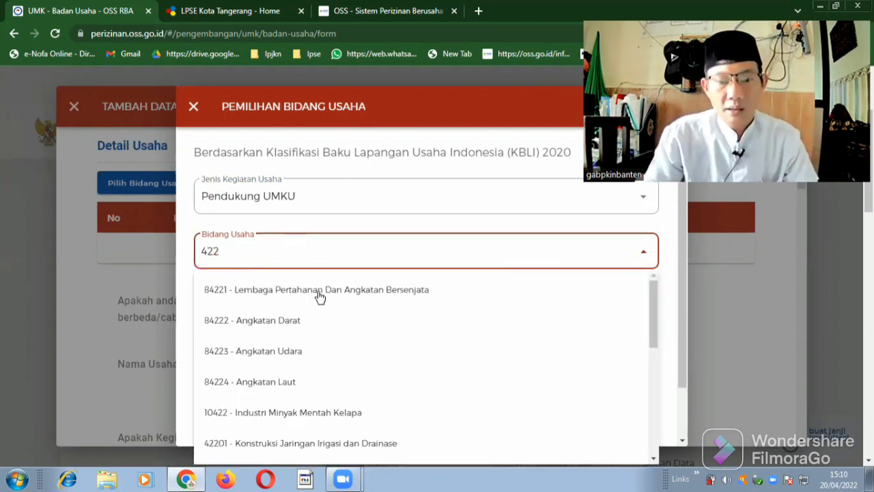
scroll(343, 357, down, 1)
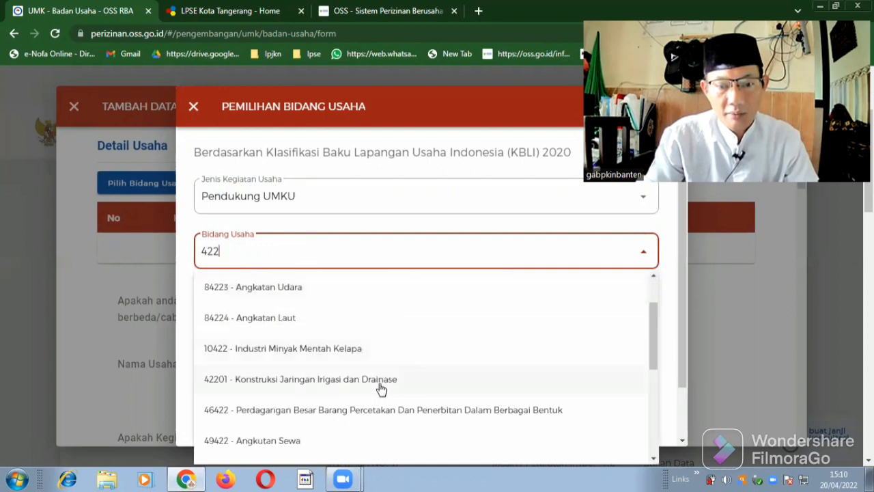
click(339, 386)
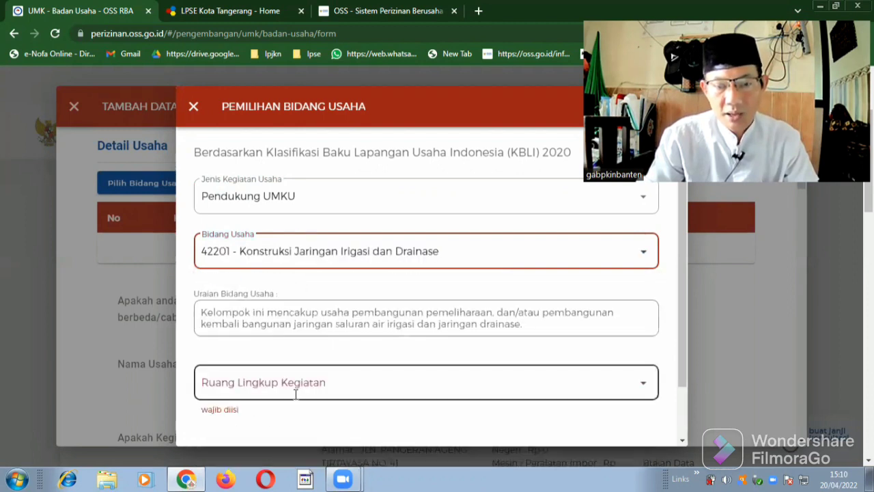
Set Ruang Lingkup Kegiatan to the irrigation and drainage construction scope with Kode Subklasifikasi BS004.
scroll(244, 301, down, 1)
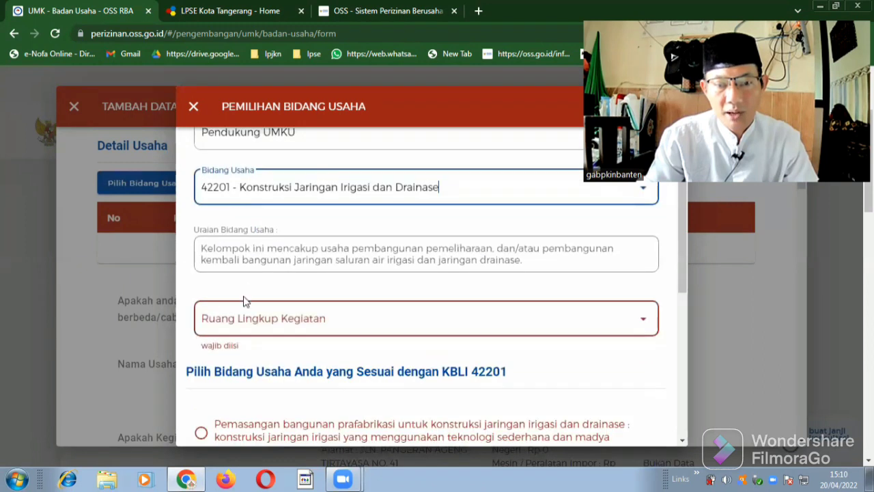
click(280, 324)
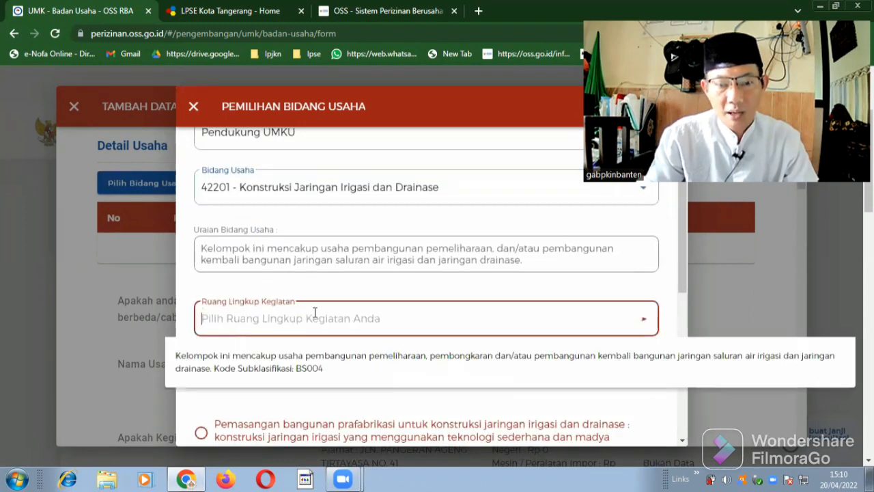
click(304, 363)
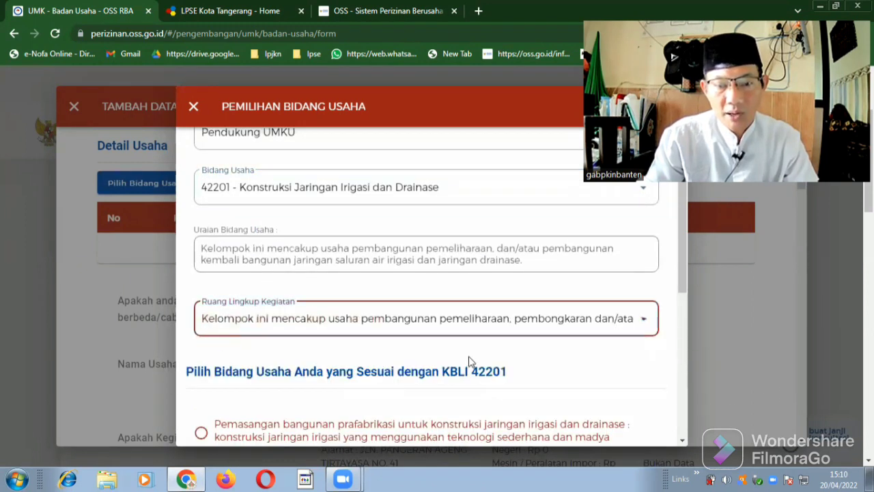
click(642, 320)
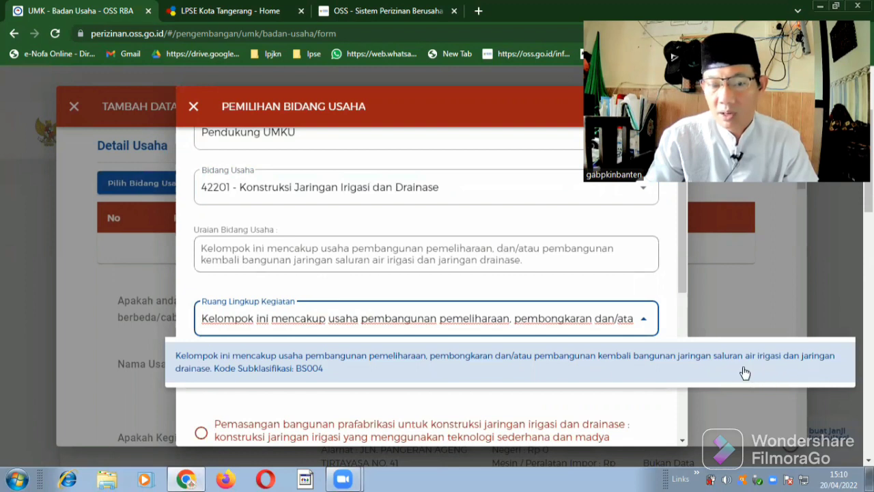
click(293, 406)
Choose prefabricated installation for irrigation networks using simple and medium technology for KBLI 42201, and review the BUPM provisions.
scroll(293, 404, down, 2)
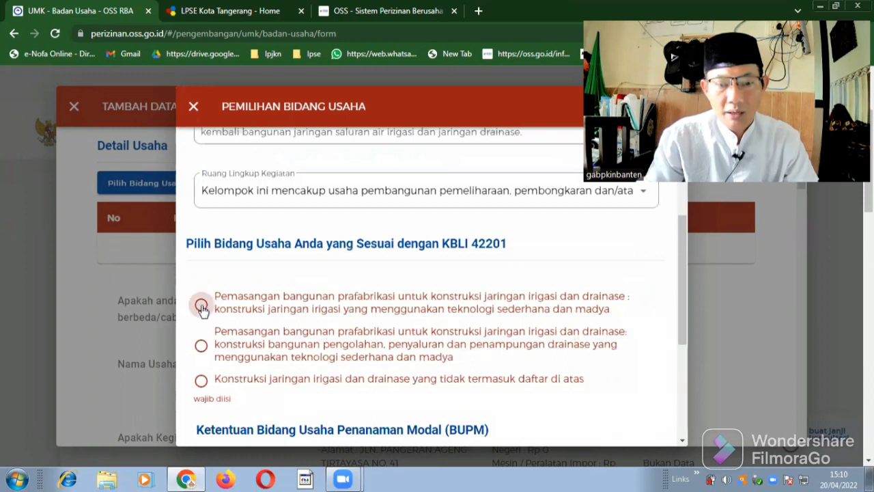
key(space)
scroll(221, 400, down, 3)
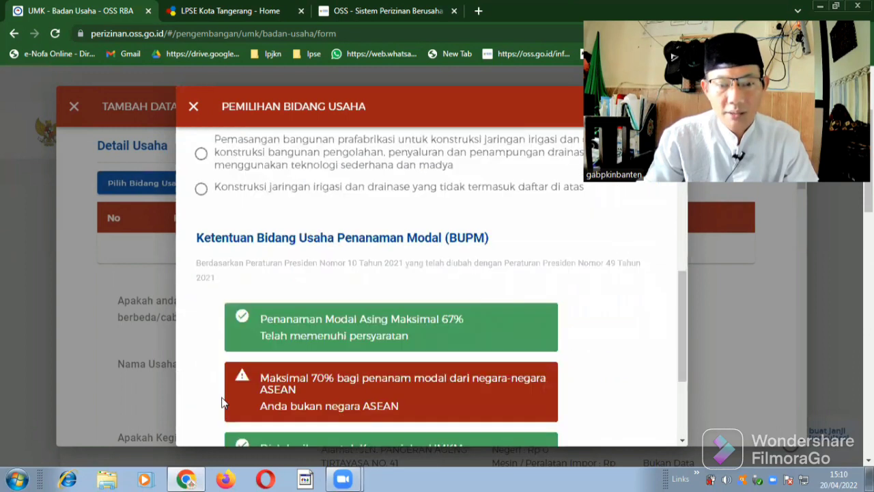
scroll(226, 402, down, 2)
scroll(226, 401, up, 3)
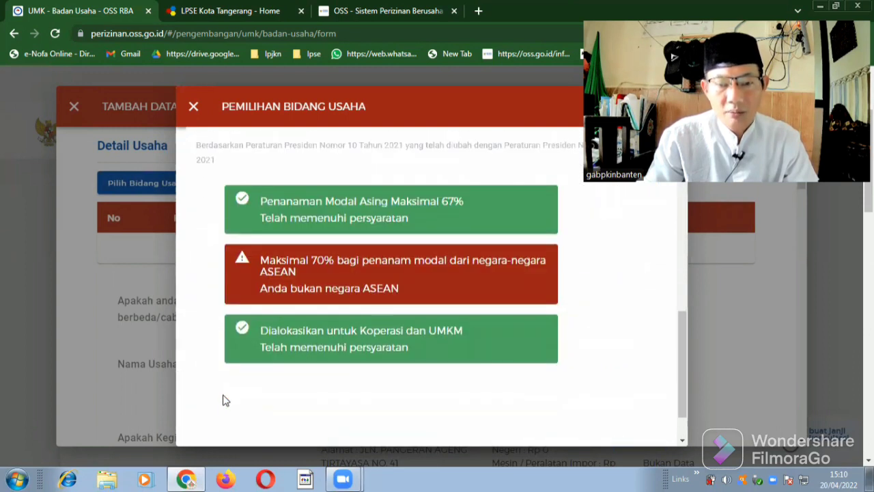
scroll(224, 396, down, 3)
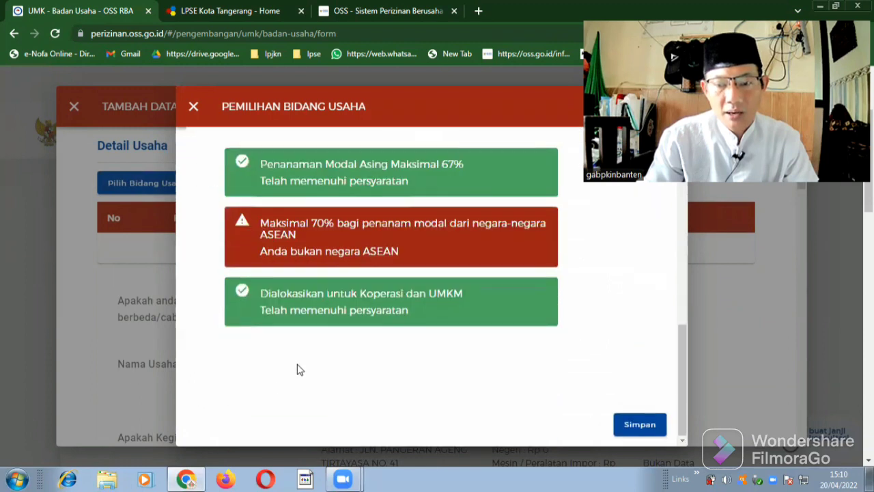
scroll(273, 311, up, 3)
scroll(247, 353, down, 3)
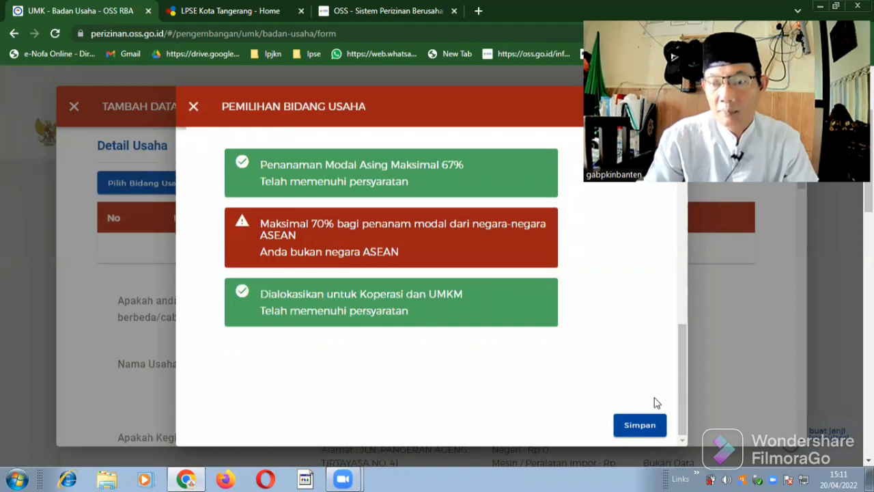
Save the KBLI 42201 business field selection and answer Tidak to having a different or branch NPWP at this location.
click(642, 416)
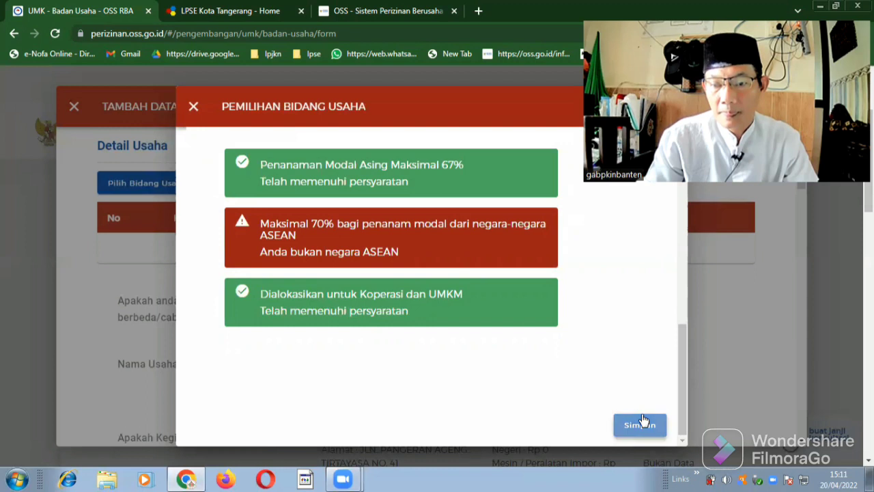
scroll(338, 365, down, 20)
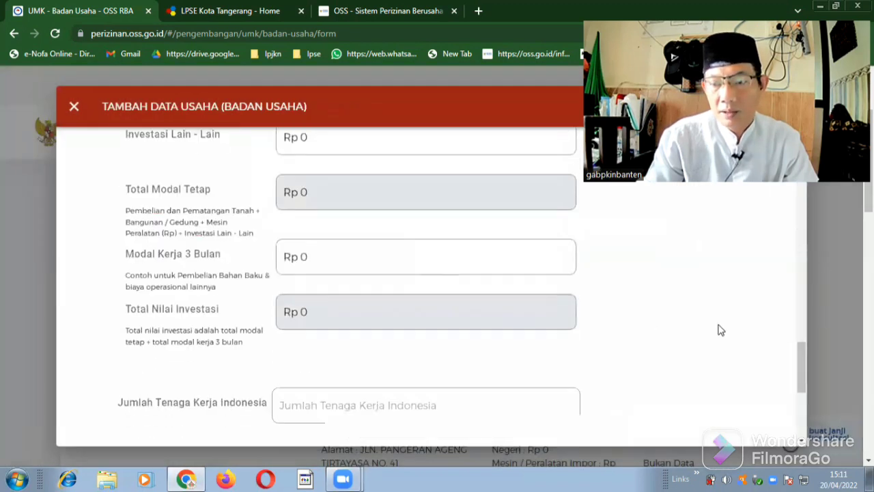
scroll(513, 411, down, 4)
scroll(125, 410, up, 3)
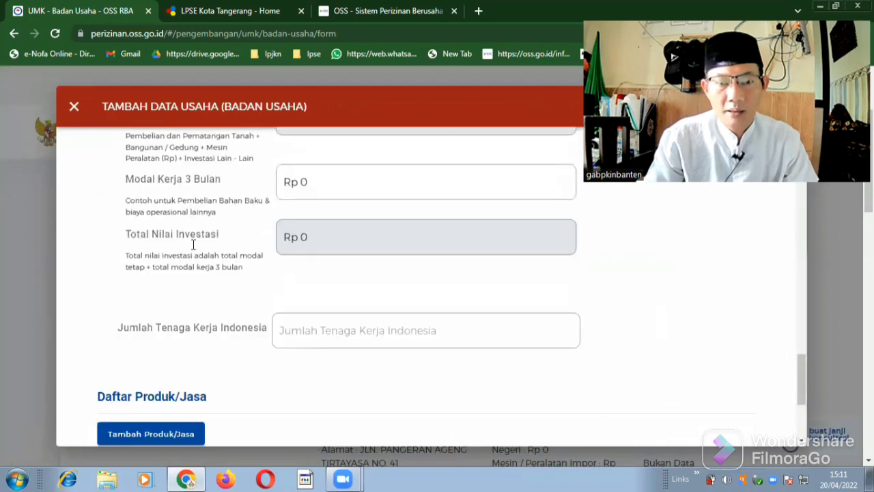
scroll(264, 240, up, 10)
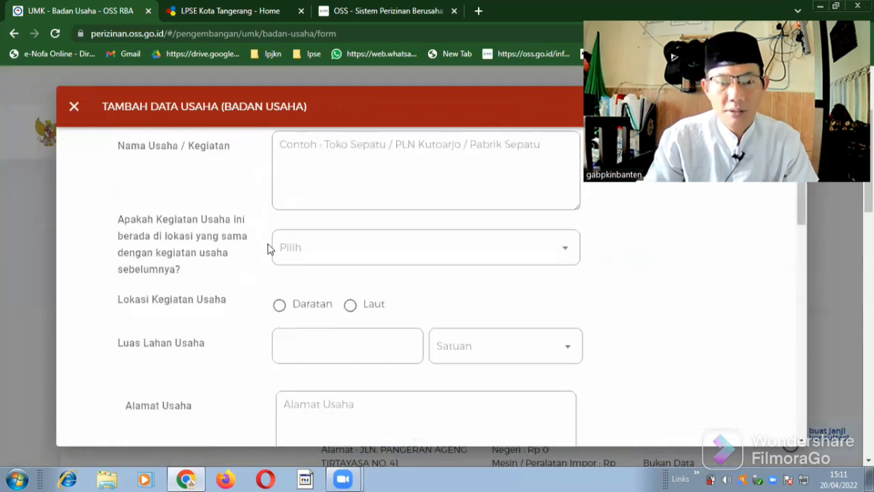
scroll(268, 250, up, 5)
scroll(268, 251, down, 2)
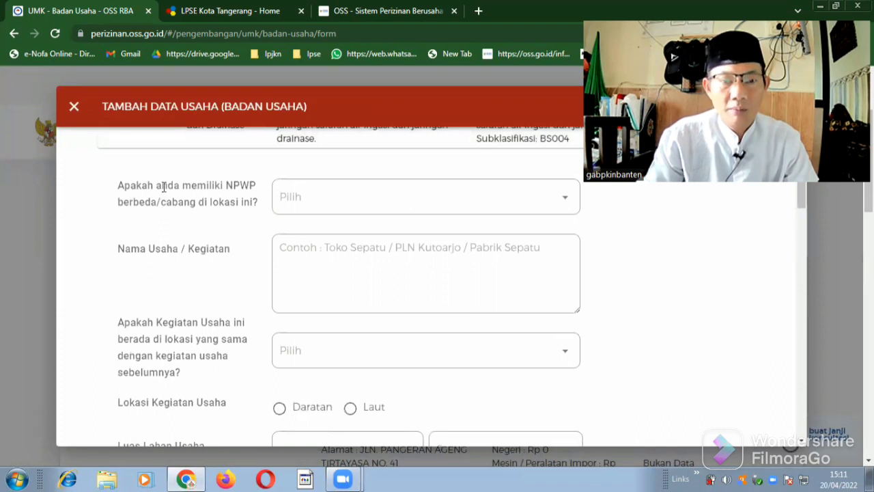
click(386, 189)
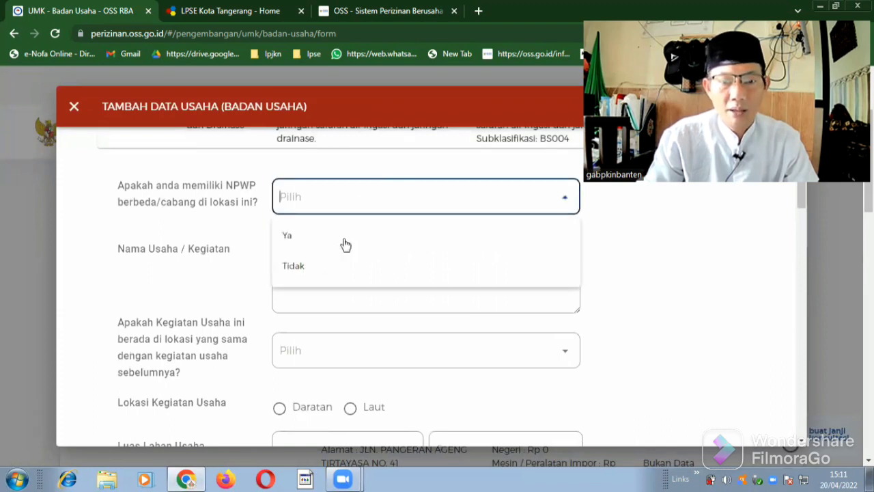
click(320, 266)
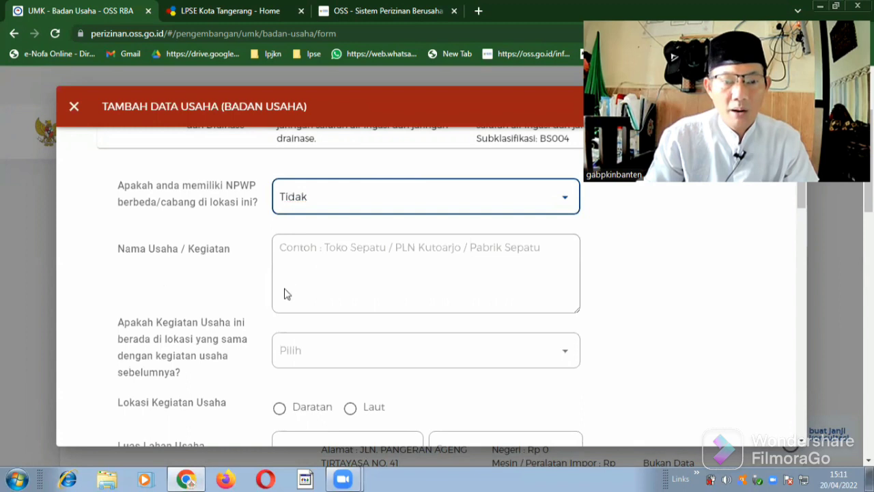
Copy the code and title "42201 Konstruksi Jaringan Irigasi dan Drainase" from the Detail Usaha table into Nama Usaha / Kegiatan.
scroll(220, 236, up, 2)
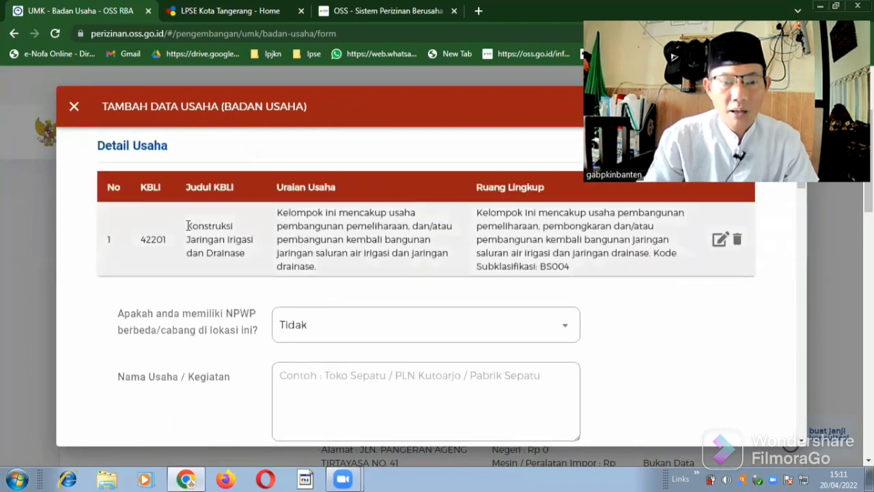
triple_click(238, 261)
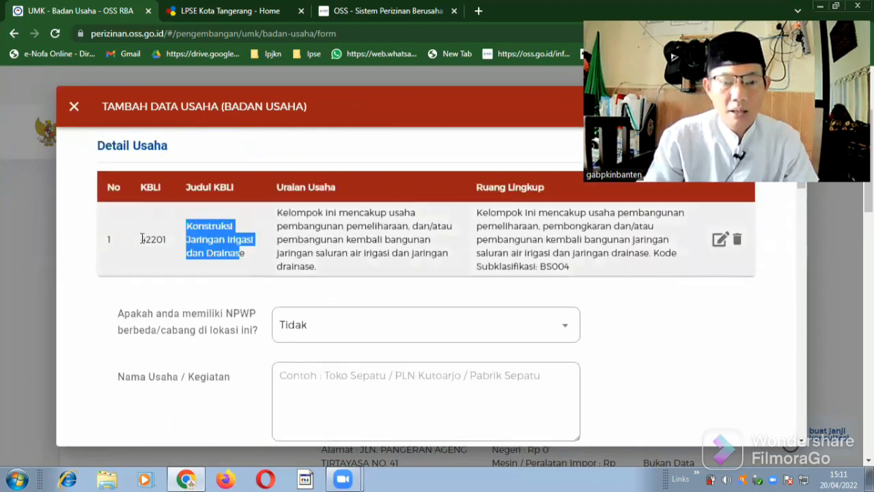
drag(236, 256, 249, 269)
key(ctrl+c)
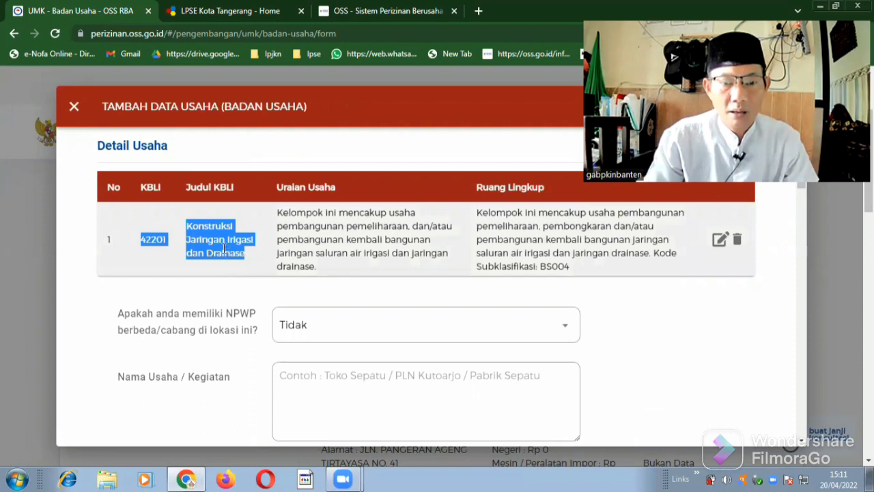
right_click(226, 251)
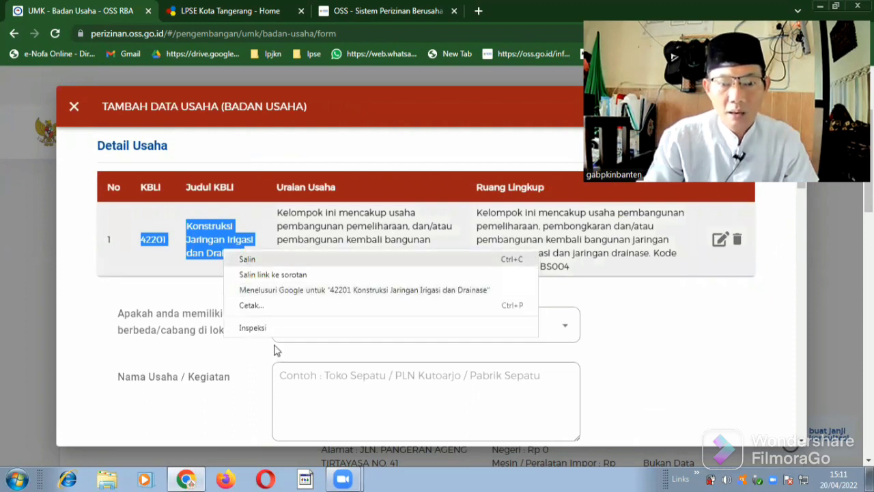
click(299, 375)
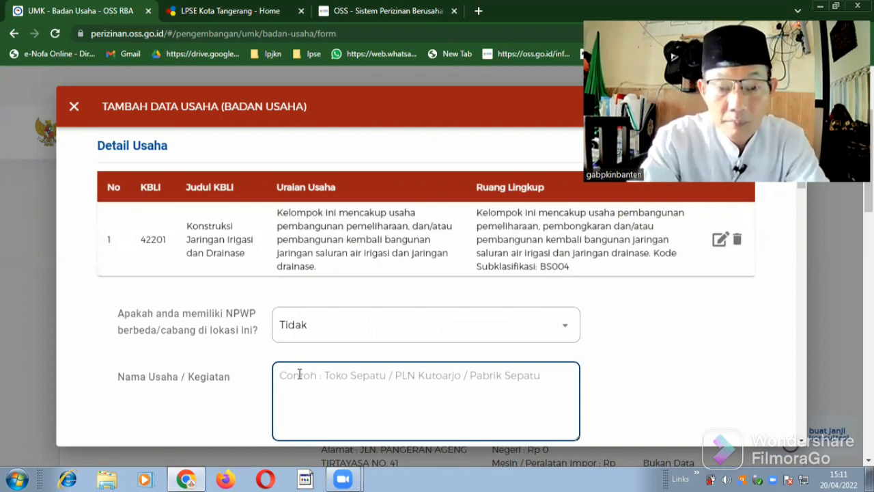
text(V)
key(BackSpace)
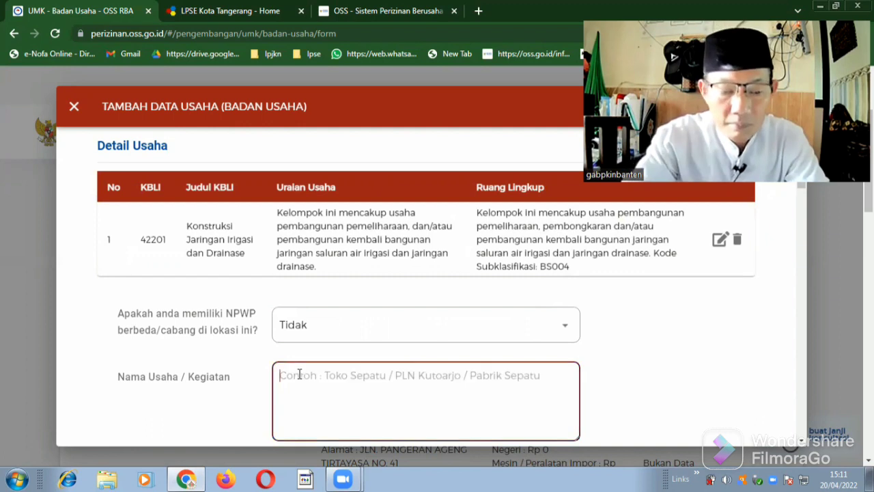
key(ctrl+v)
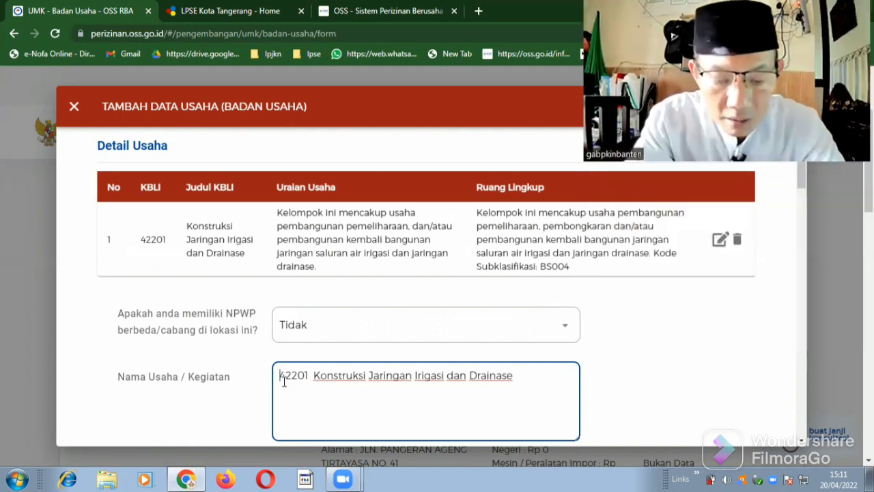
Put the company name "CV. AULIAN CIPTA UTAMA - " in front of the KBLI code in Nama Usaha / Kegiatan.
text(cv)
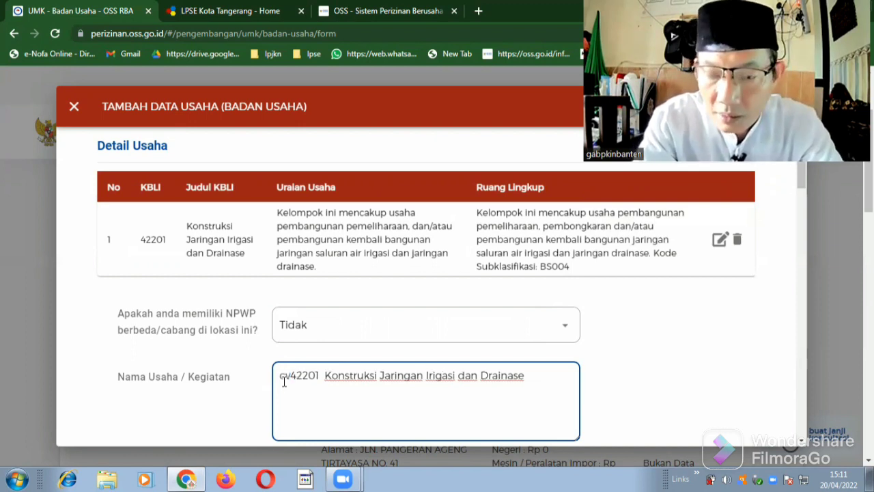
key(BackSpace)
key(BackSpace)
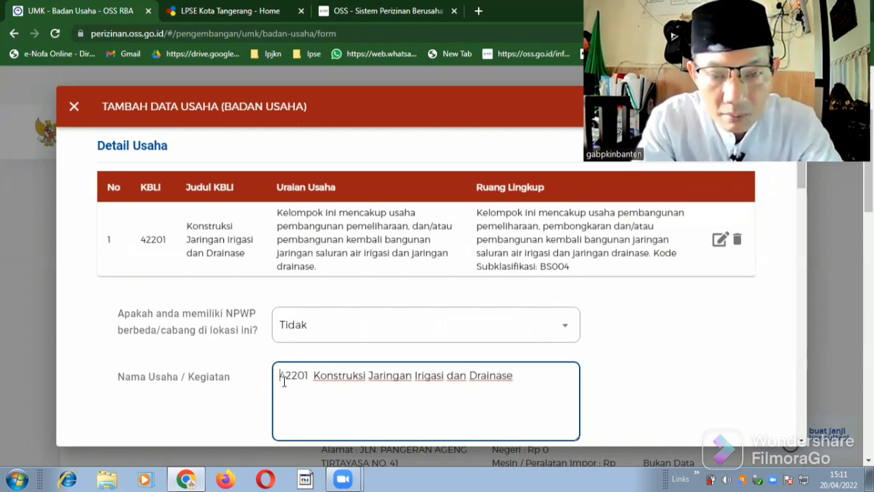
text(CV)
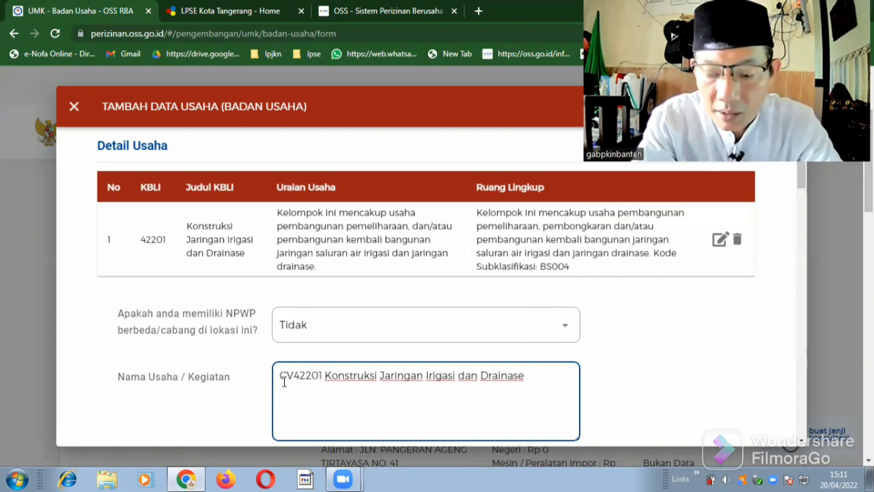
text(. AUL)
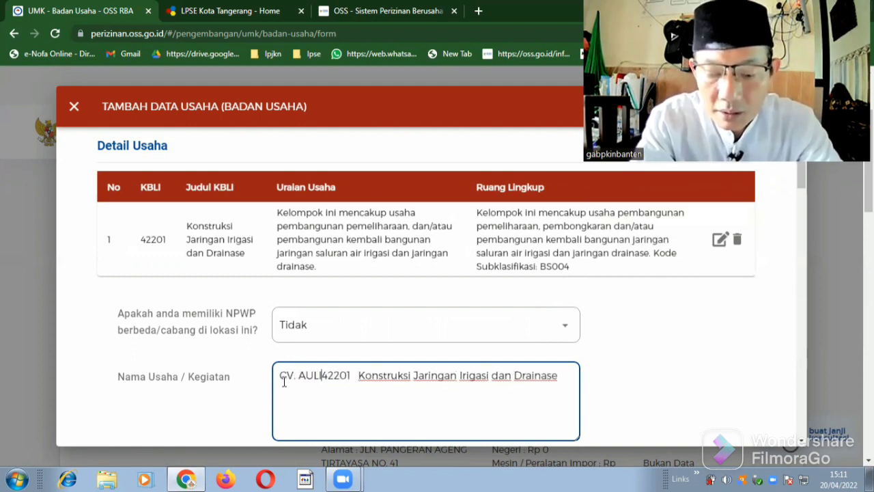
text(IAN)
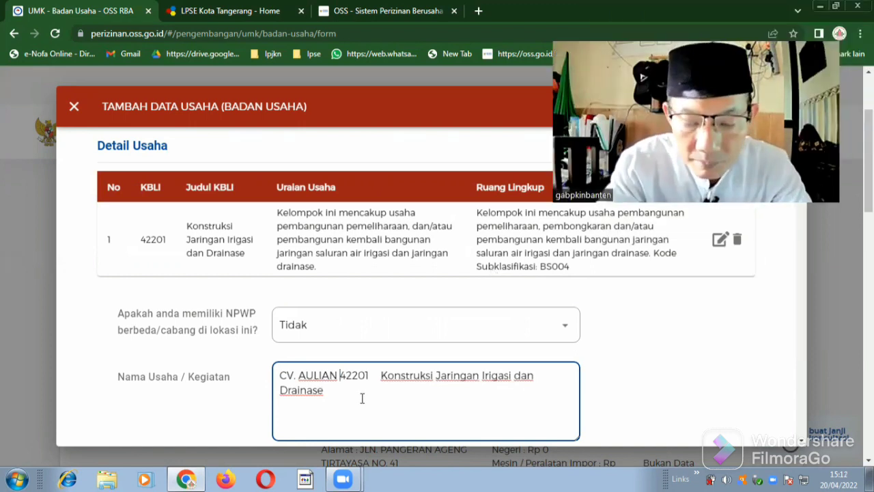
text(CIPTA)
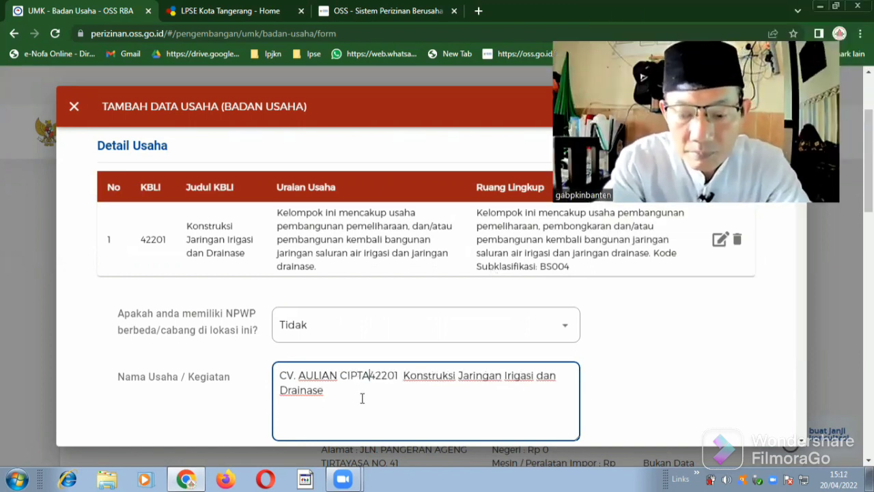
text( UTAMA )
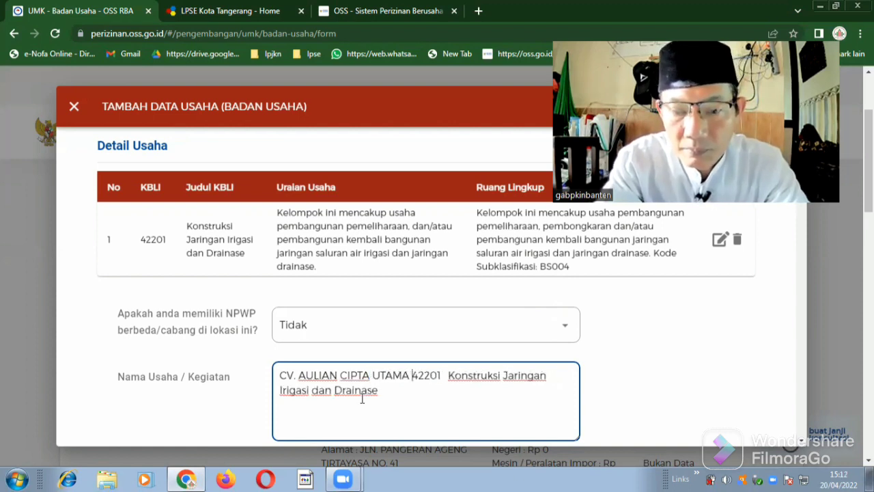
text(-)
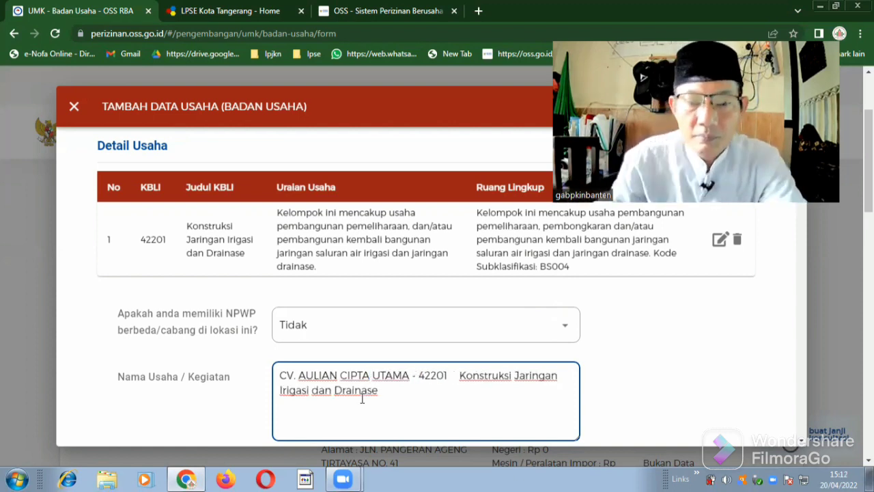
Answer Ya to sharing the previous activity's location, select the company's registered address as that location, and set Lokasi Kegiatan Usaha to Daratan.
scroll(321, 437, down, 3)
click(342, 290)
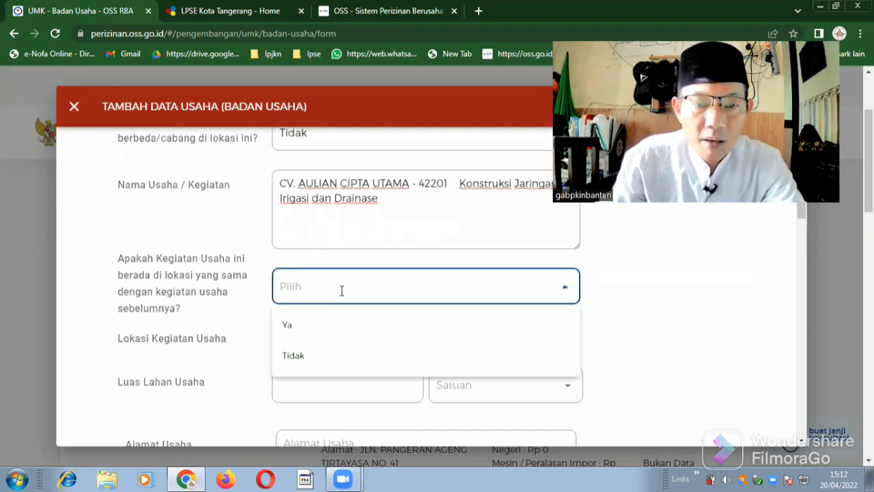
click(294, 327)
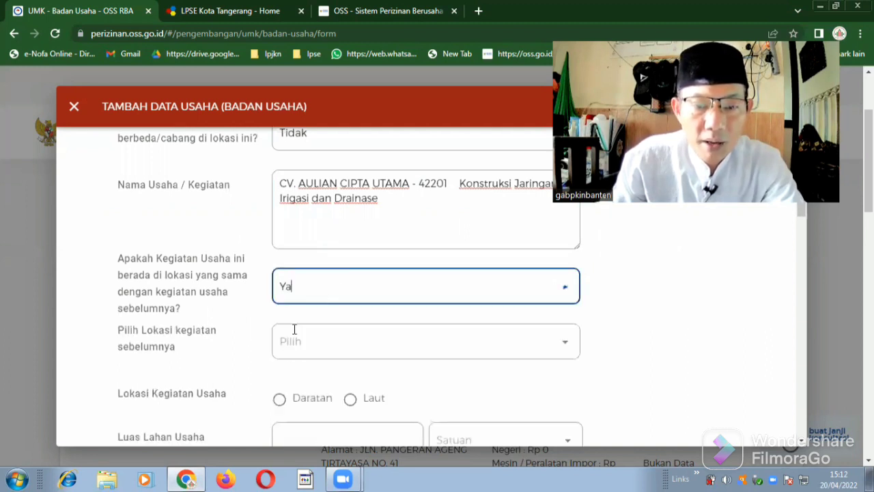
click(295, 341)
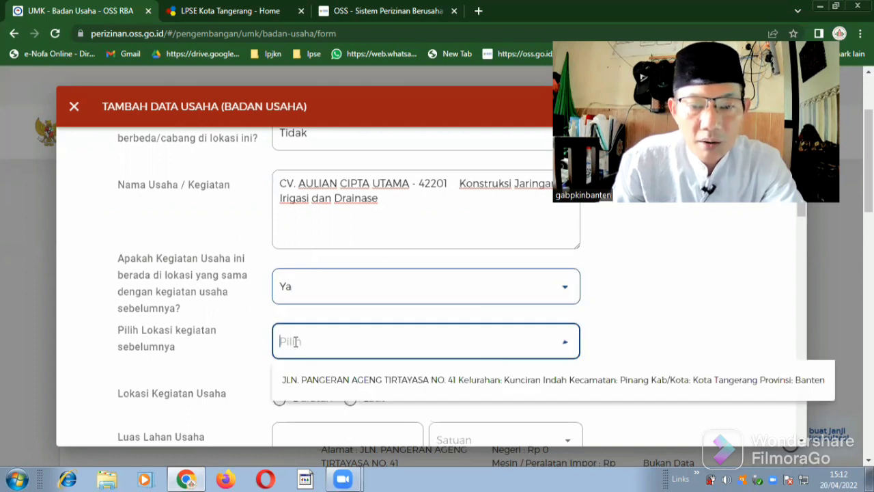
click(317, 388)
click(279, 401)
Review the filled-in business data, from location, land area and address through building plans and investment values to the Indonesian workforce.
scroll(266, 287, down, 2)
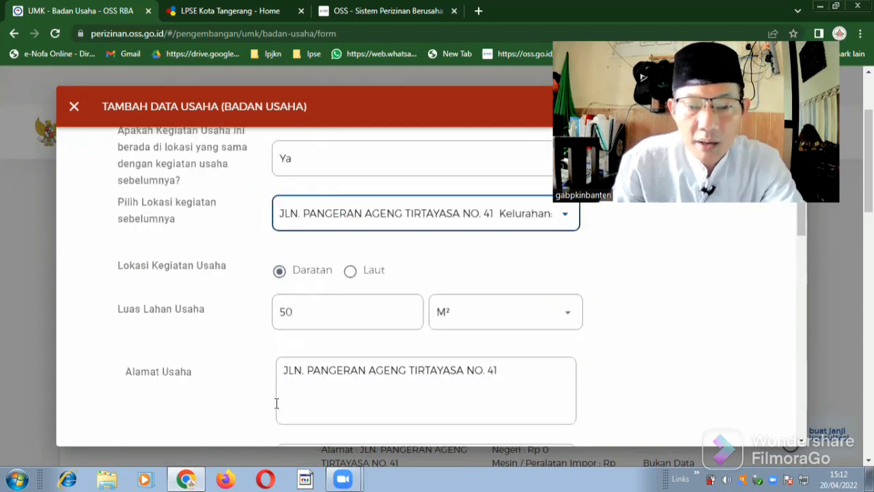
scroll(231, 394, down, 1)
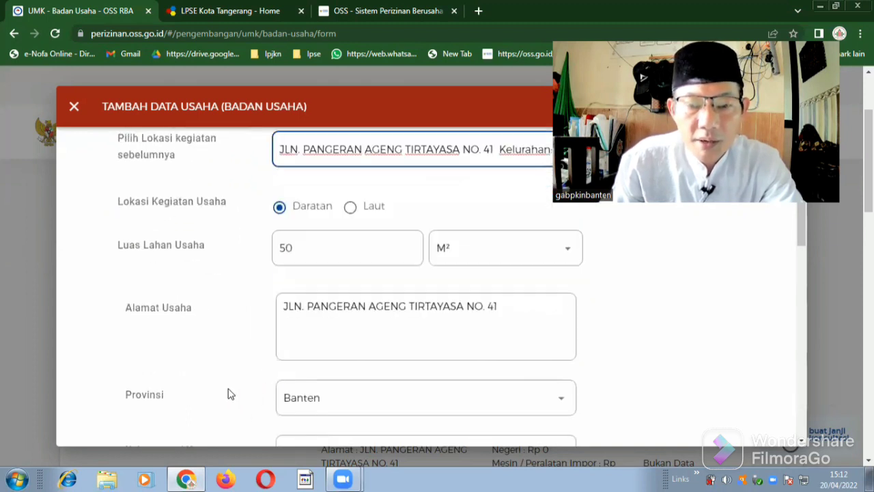
scroll(230, 394, up, 1)
scroll(231, 394, down, 5)
scroll(233, 397, down, 3)
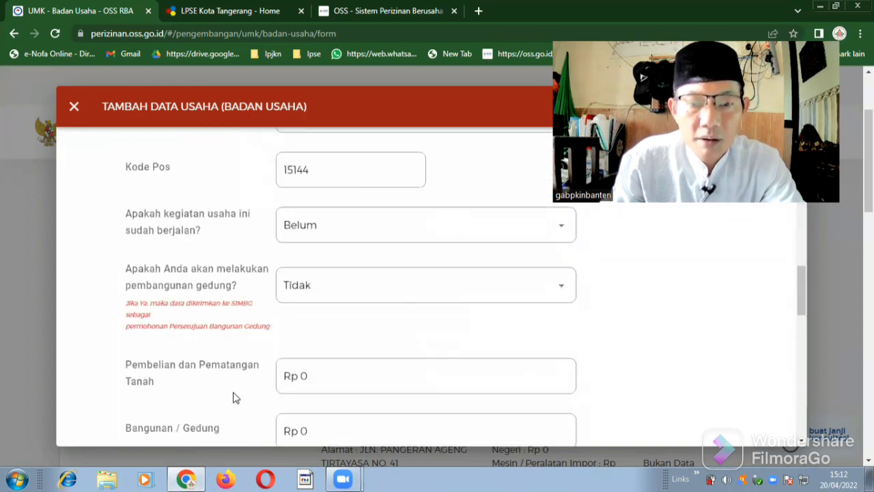
scroll(233, 397, down, 6)
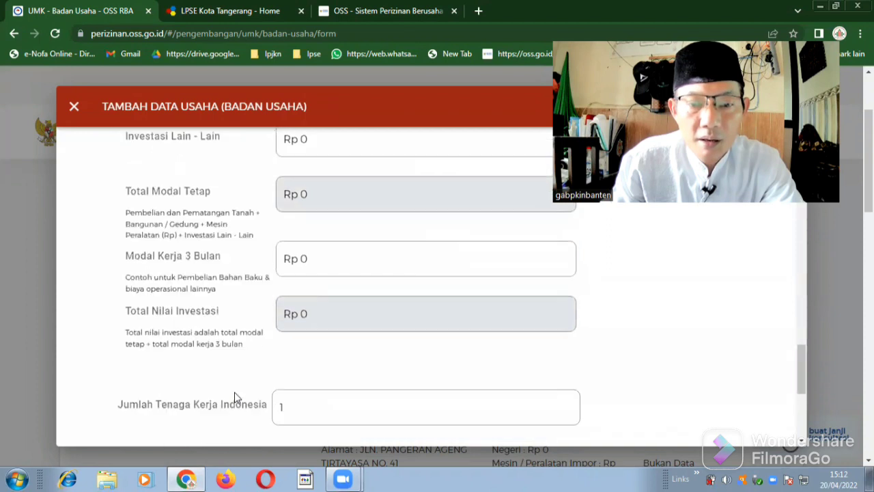
scroll(237, 398, up, 5)
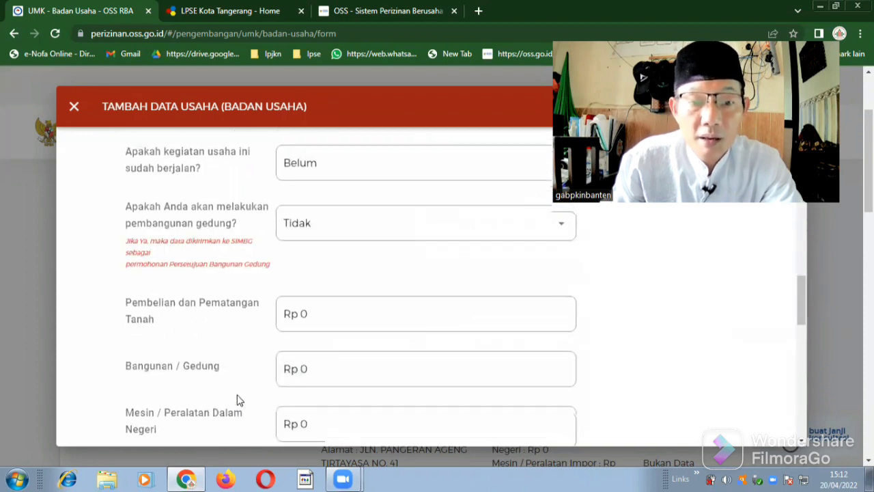
scroll(237, 398, up, 3)
scroll(239, 398, up, 8)
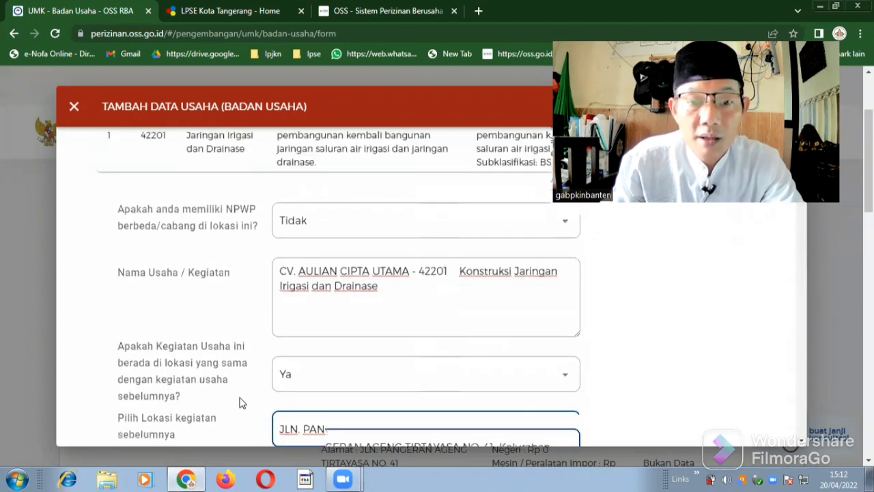
scroll(240, 403, down, 7)
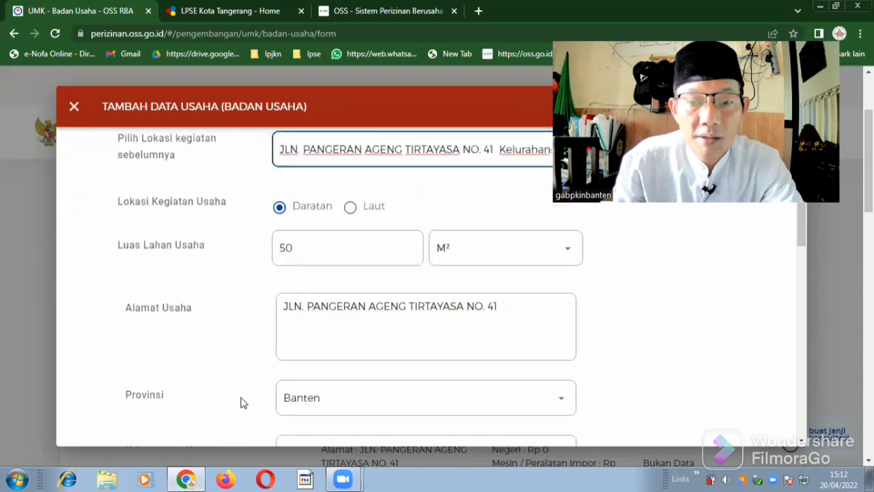
scroll(241, 403, down, 6)
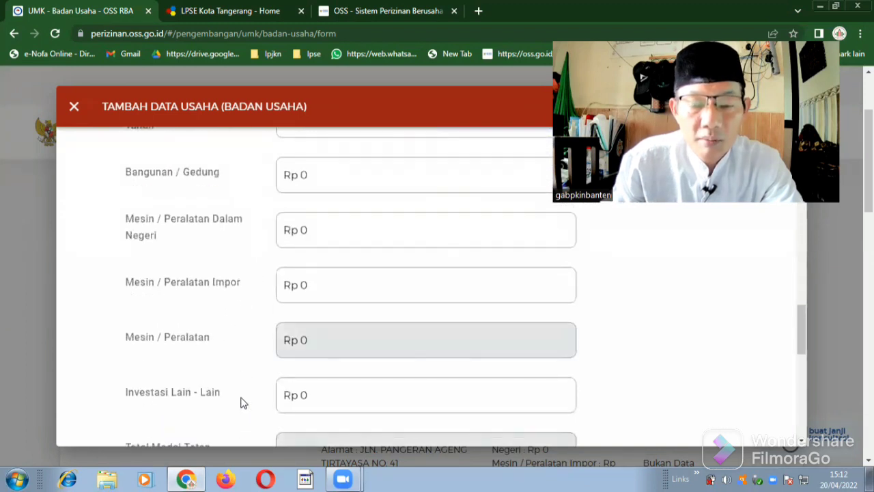
scroll(241, 403, down, 3)
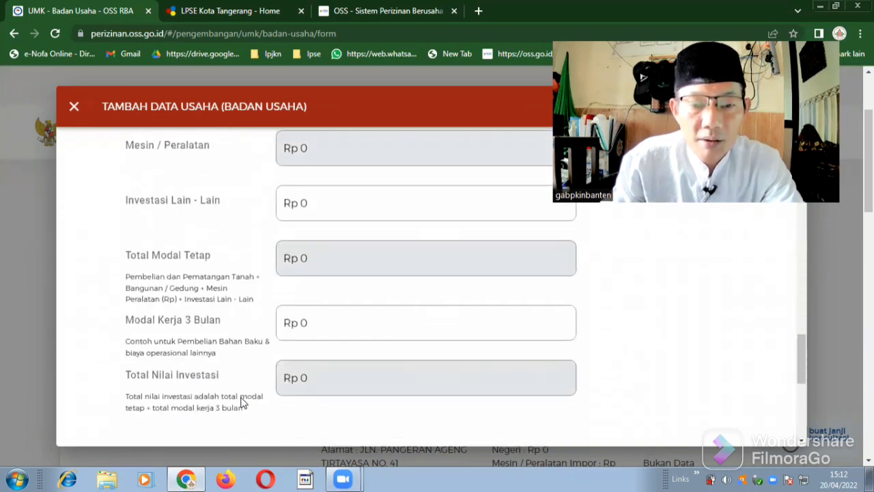
scroll(242, 400, down, 3)
scroll(240, 403, up, 8)
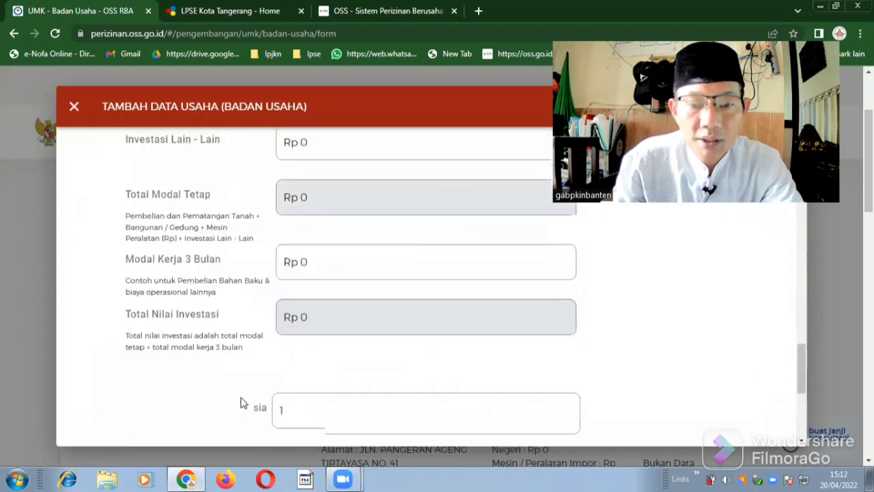
Set Mesin / Peralatan Dalam Negeri to Rp 60.000.000 in the investment values.
scroll(242, 402, up, 3)
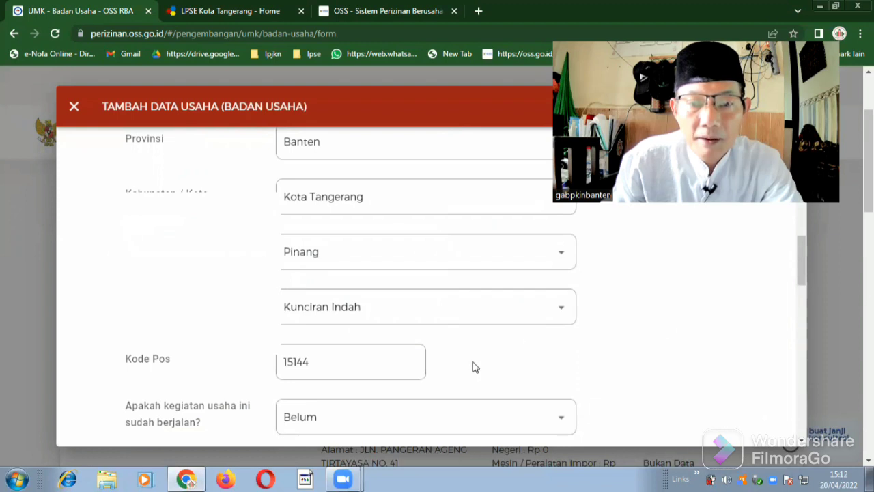
scroll(469, 367, down, 3)
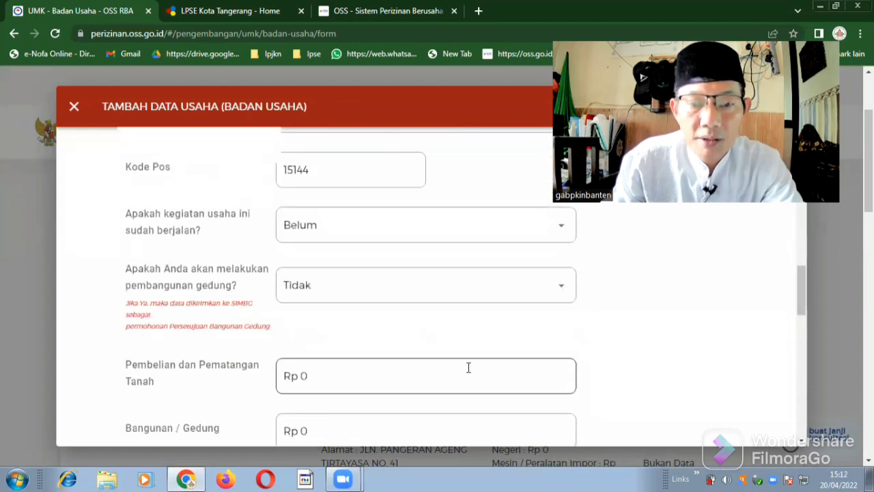
scroll(468, 367, down, 3)
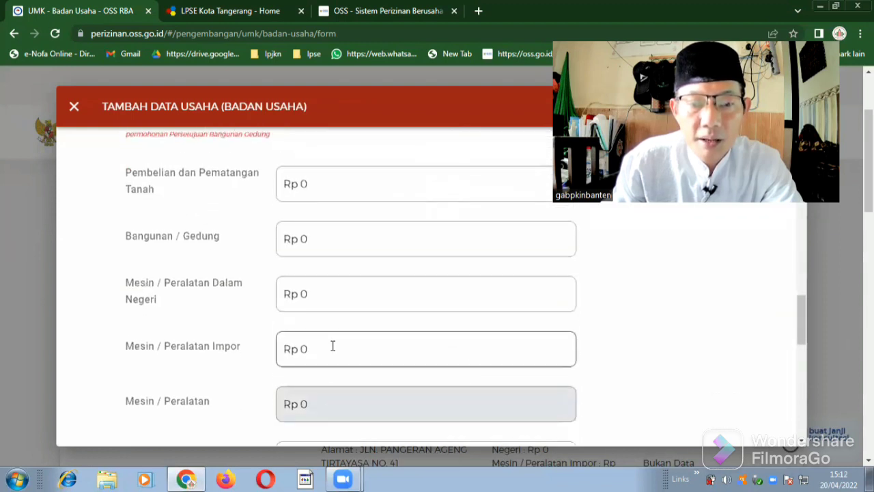
click(314, 298)
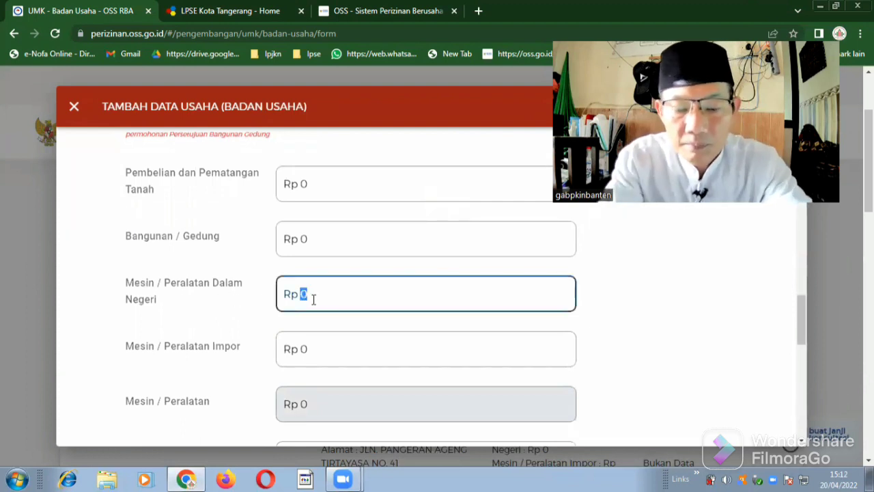
text(60.000.00)
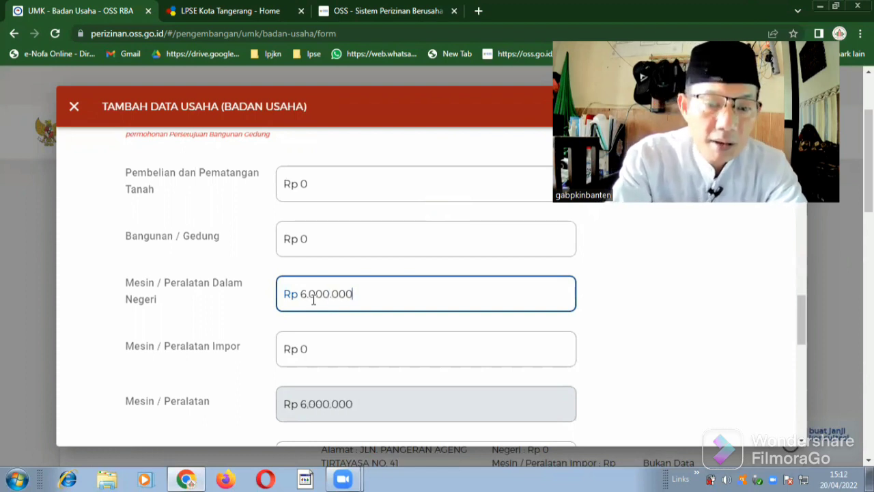
text(0)
Change Mesin / Peralatan Dalam Negeri to Rp 61.000.000.
scroll(313, 298, down, 1)
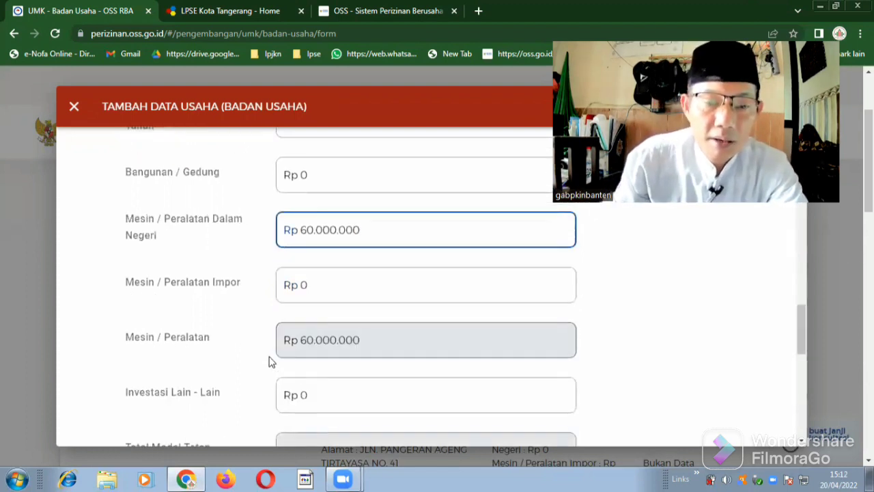
click(305, 231)
drag(310, 232, 314, 230)
text(1)
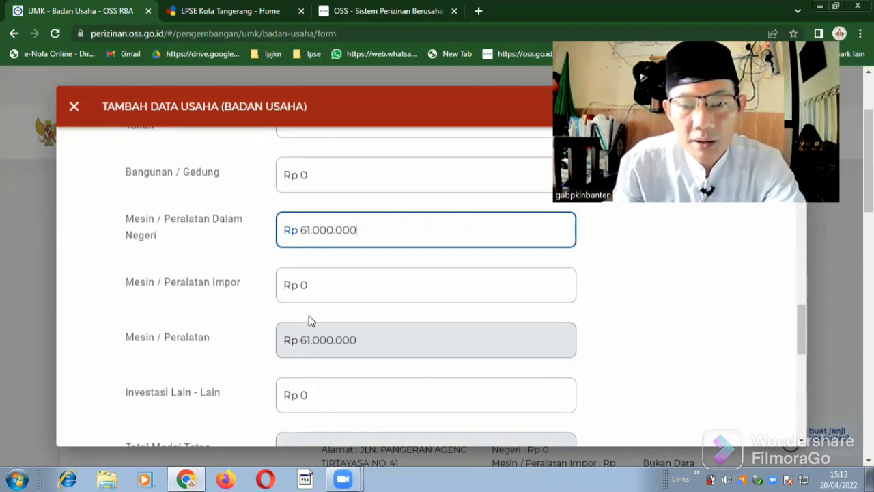
Set Investasi Lain - Lain to Rp 600.000.000.
scroll(309, 316, down, 3)
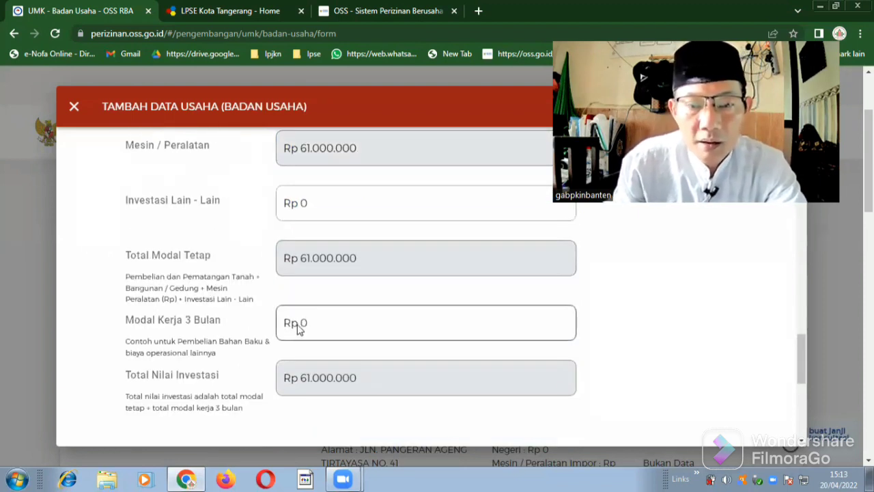
drag(302, 206, 313, 206)
text(6)
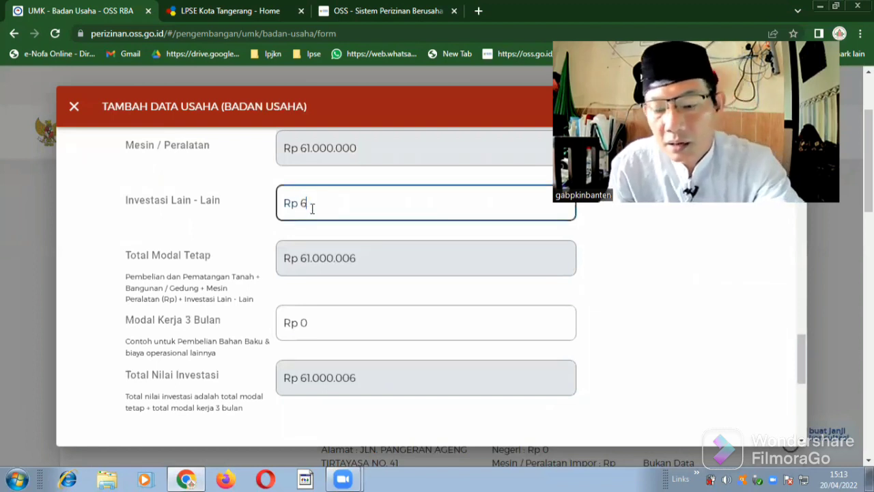
text(.000.000)
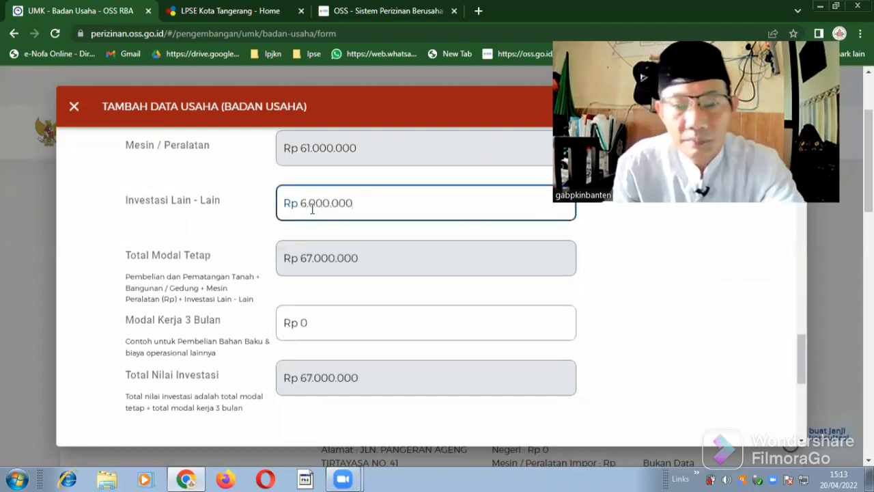
text(.00)
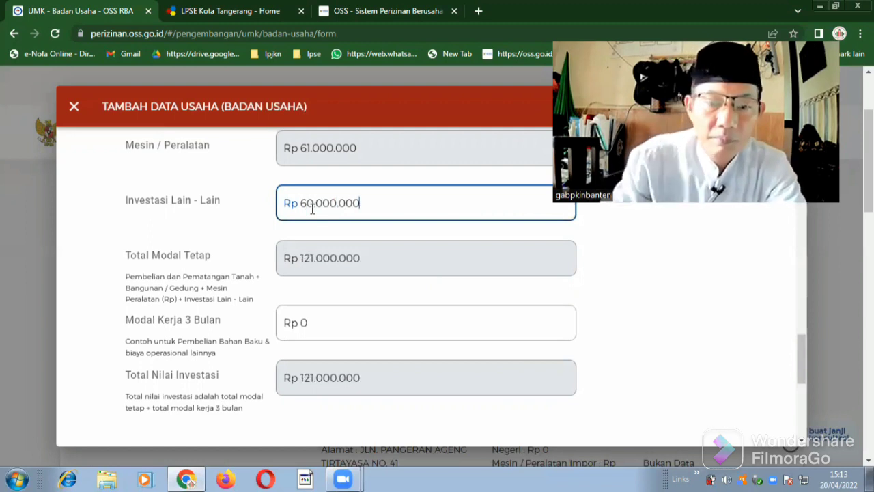
text(0)
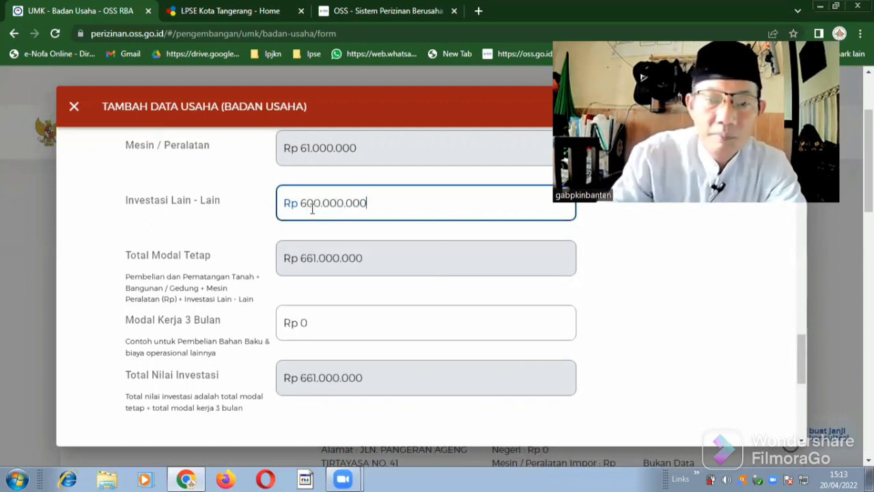
Set Modal Kerja 3 Bulan to Rp 350.000.000.
scroll(312, 211, down, 2)
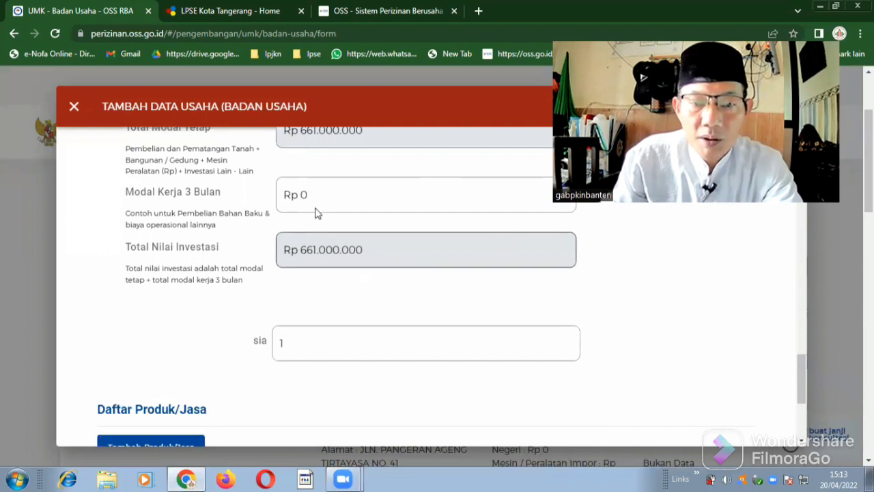
double_click(302, 194)
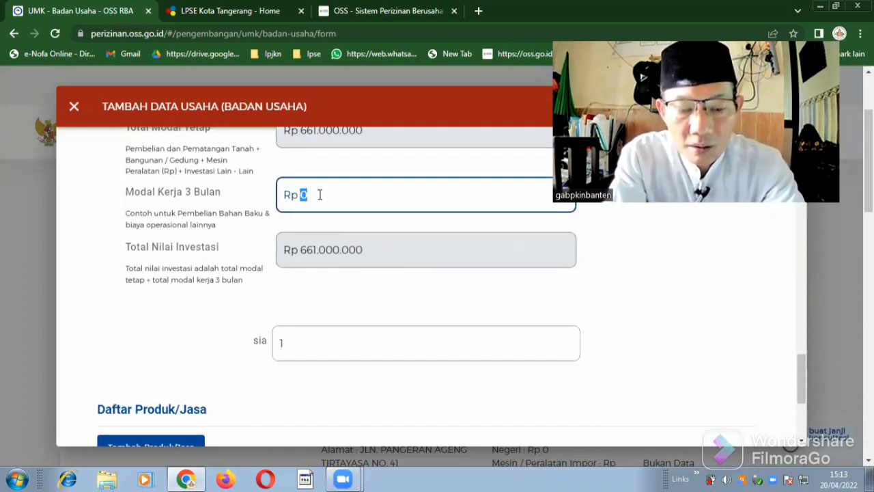
text(35)
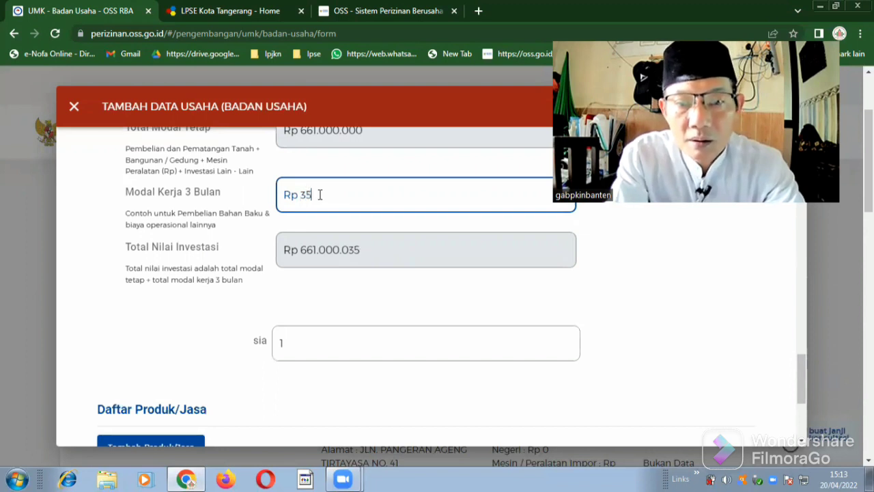
text(0.000)
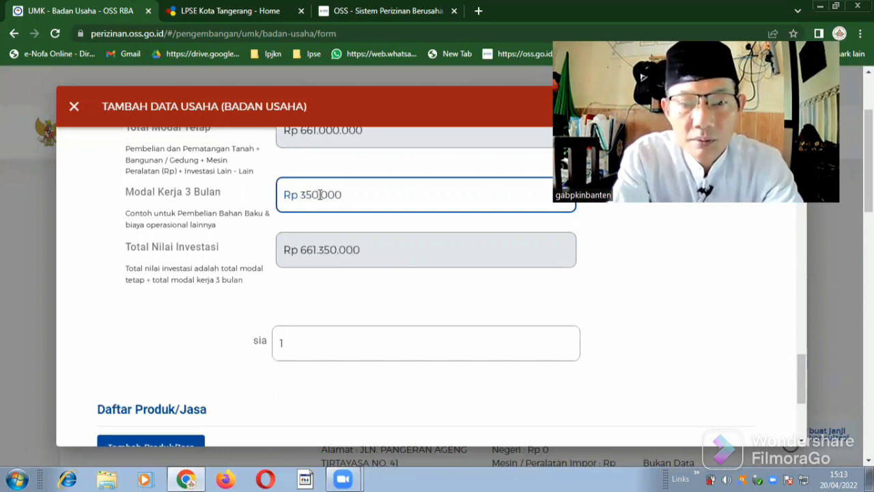
text(.000)
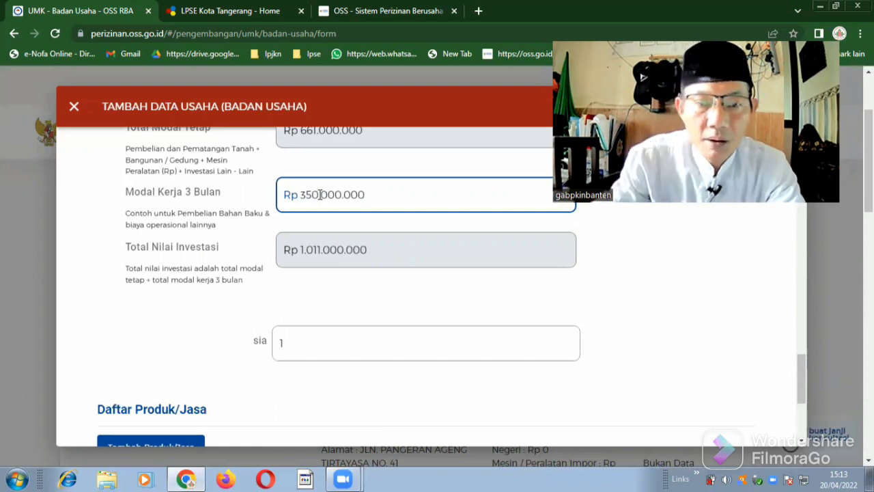
Correct Mesin / Peralatan Dalam Negeri to Rp 51.000.000.
scroll(347, 208, up, 3)
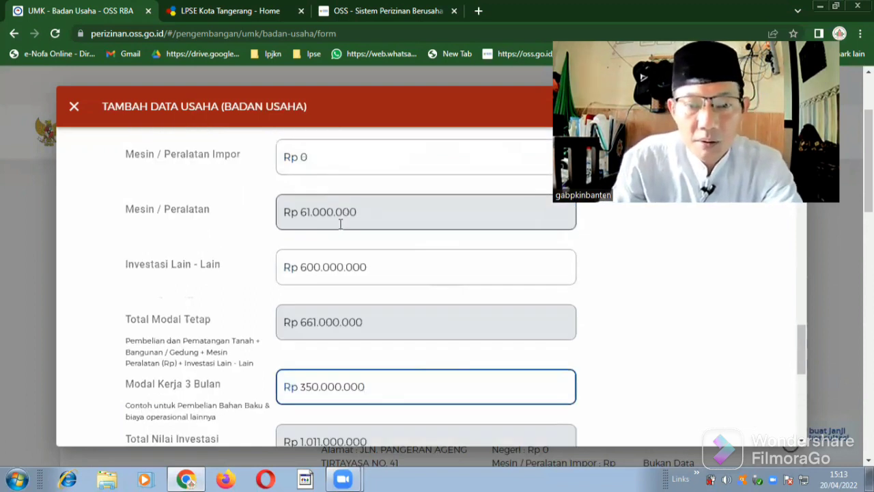
scroll(293, 232, up, 2)
click(305, 234)
key(shift+Left)
text(5)
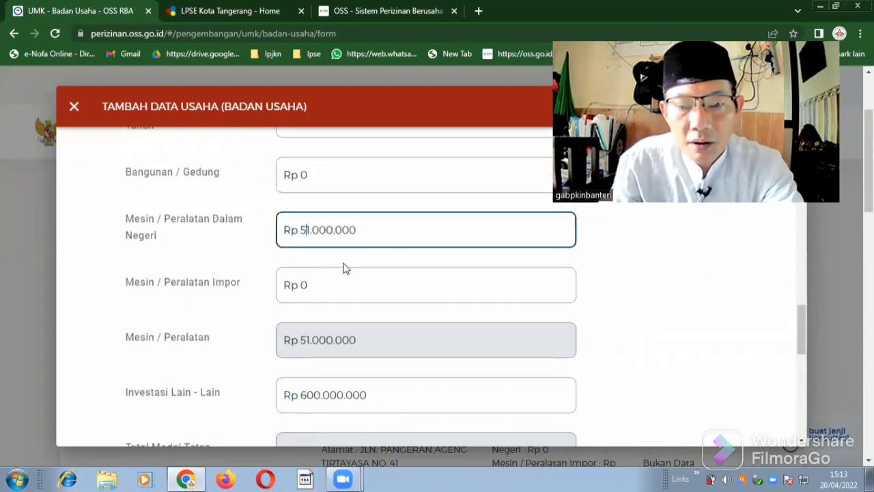
Start a new product/service entry of type Lainnya and paste "42201 Konstruksi Jaringan Irigasi dan Drainase" as its Jenis Produk/Jasa description.
scroll(351, 300, down, 6)
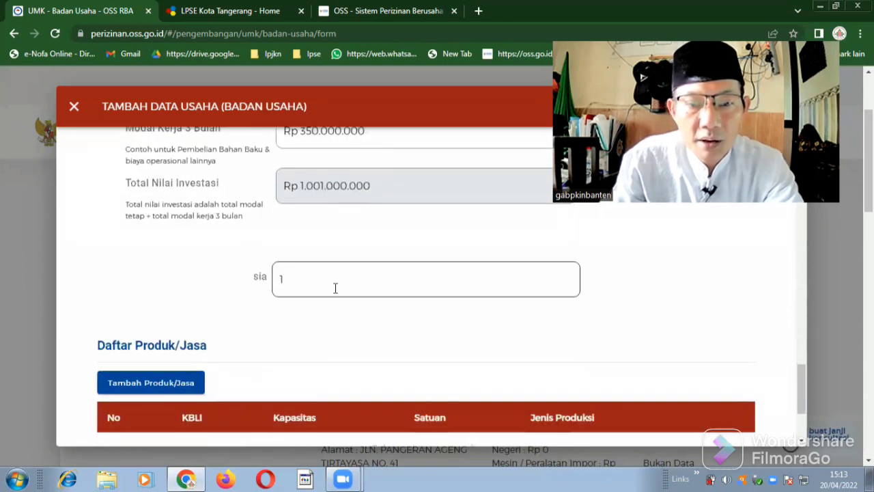
scroll(316, 287, down, 2)
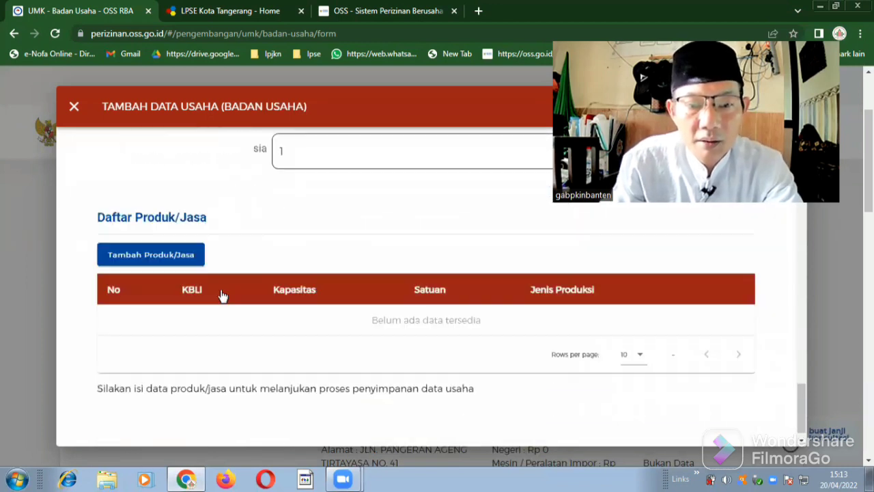
click(188, 257)
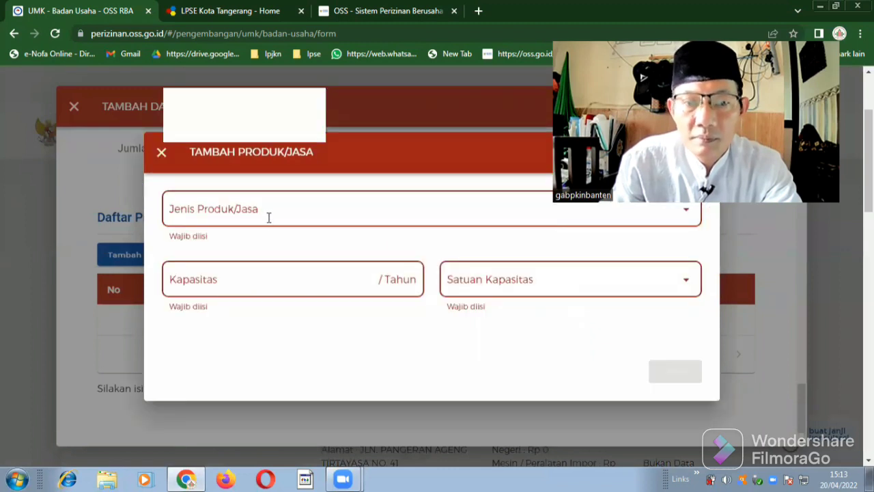
click(270, 209)
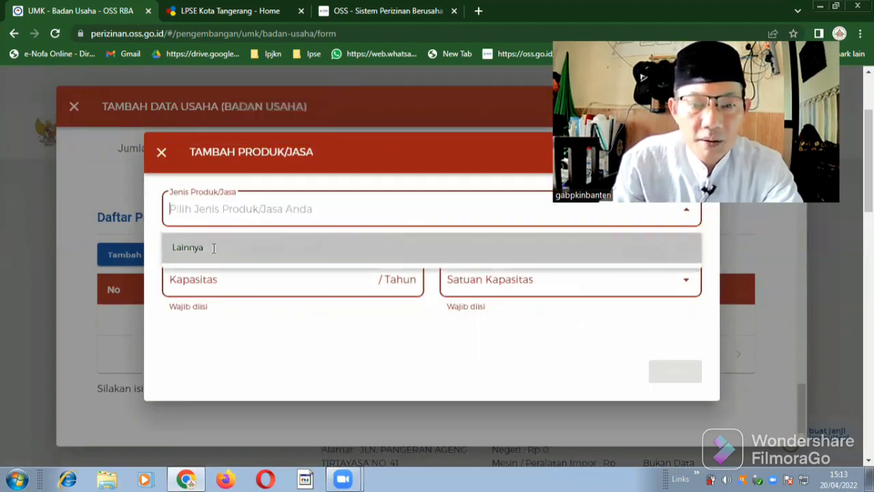
click(213, 249)
right_click(213, 250)
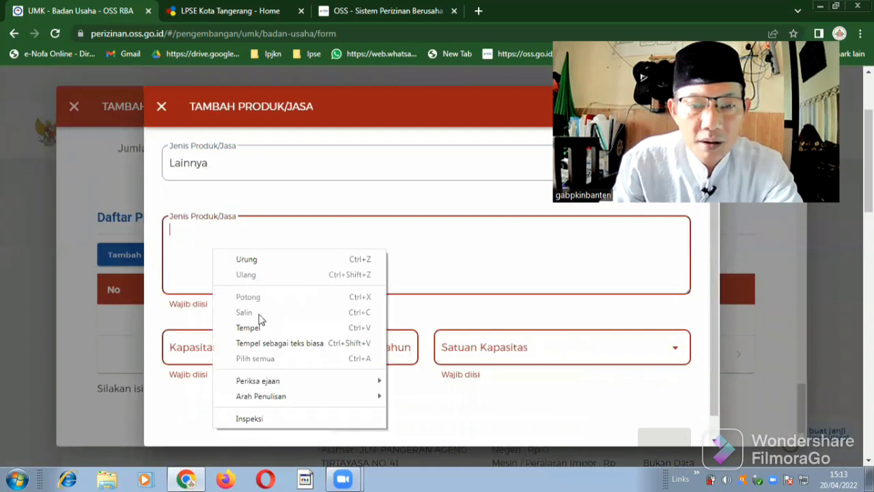
click(249, 328)
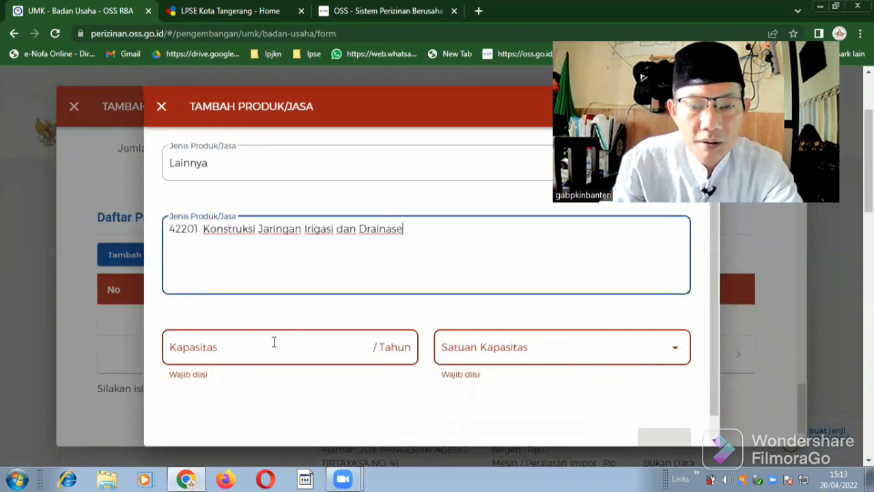
Set the product's Kapasitas to 5.000.000.000 per year with Rp as Satuan Kapasitas, and save the entry.
click(274, 342)
text(5.000.000.0)
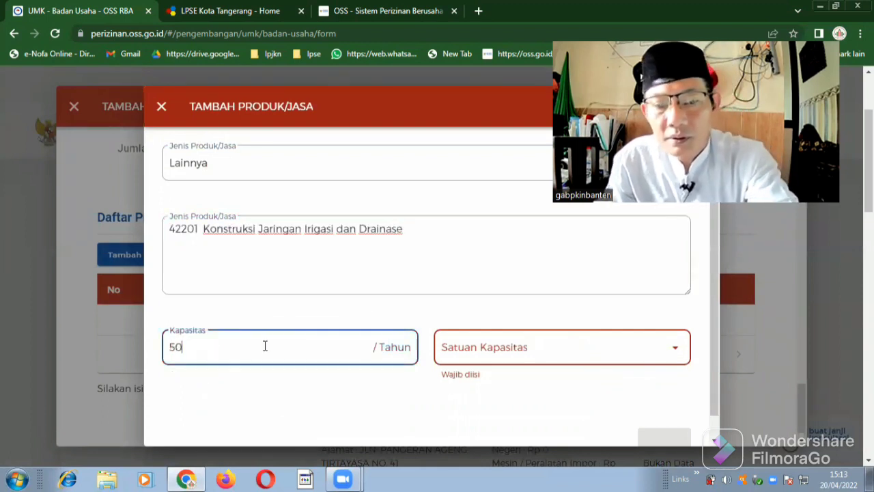
text(0.000.00)
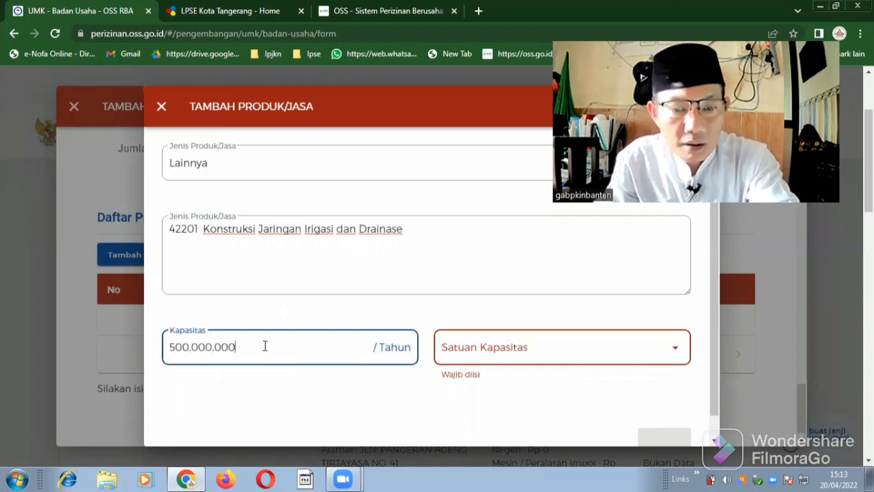
text(0)
click(471, 361)
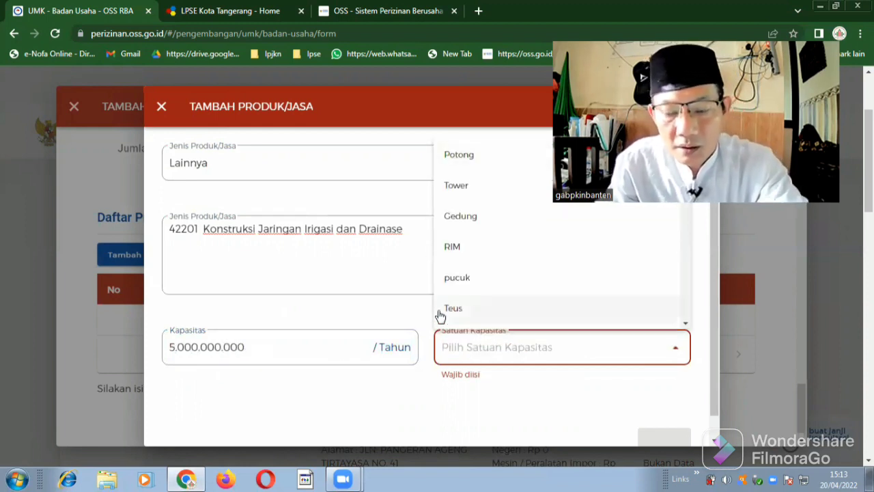
text(Rp)
click(439, 385)
scroll(437, 383, down, 1)
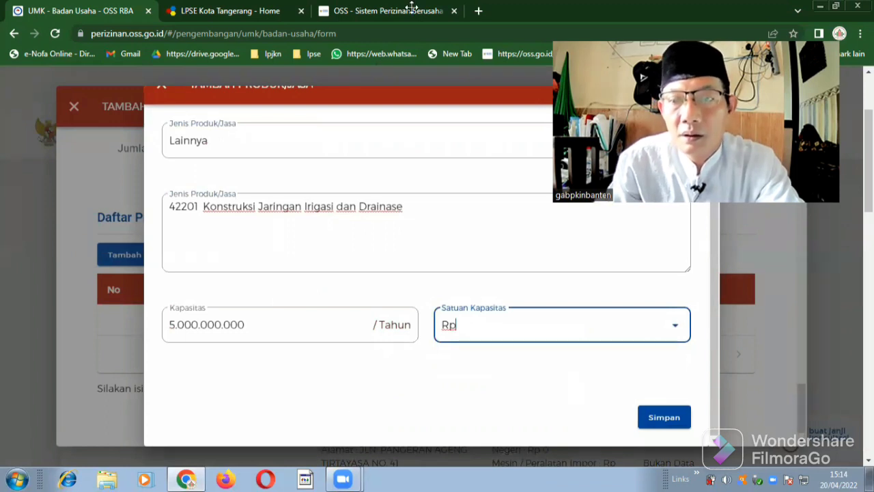
click(667, 417)
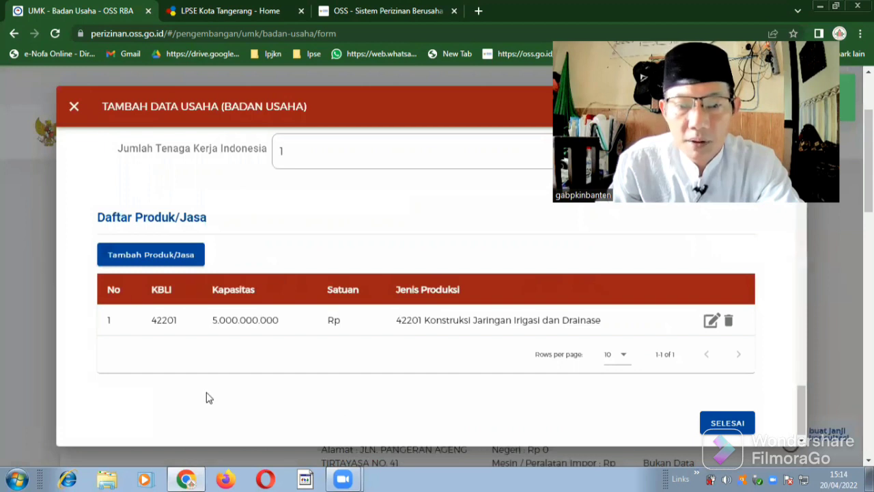
Check the filled-in business data once more, finish the Tambah Data Usaha form and acknowledge the notice about NIB data changes.
scroll(207, 396, up, 5)
scroll(207, 396, up, 10)
scroll(219, 389, down, 3)
scroll(226, 383, down, 15)
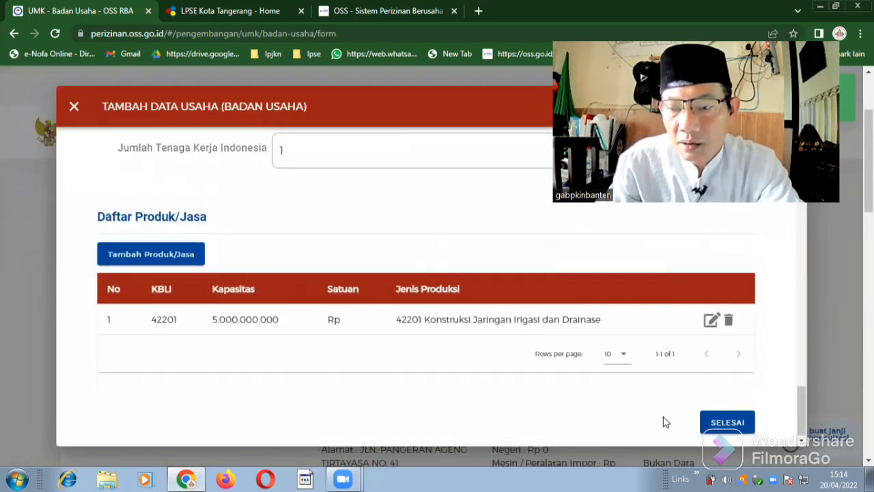
click(733, 421)
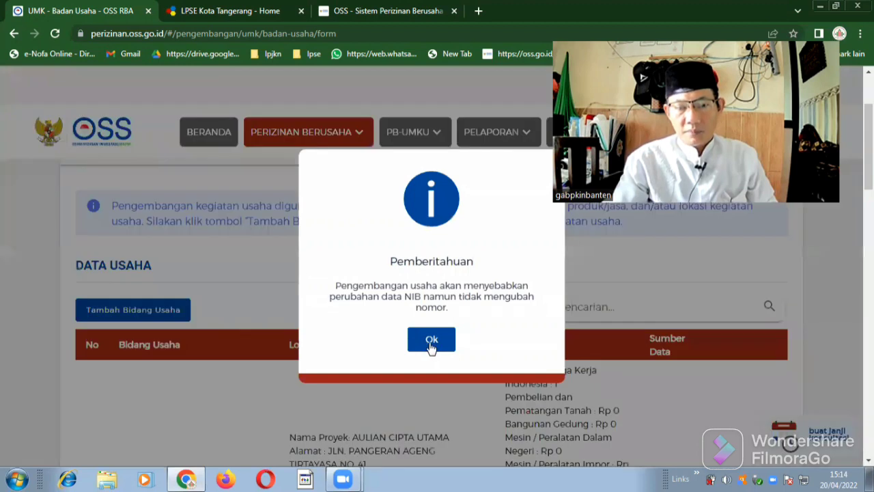
click(432, 340)
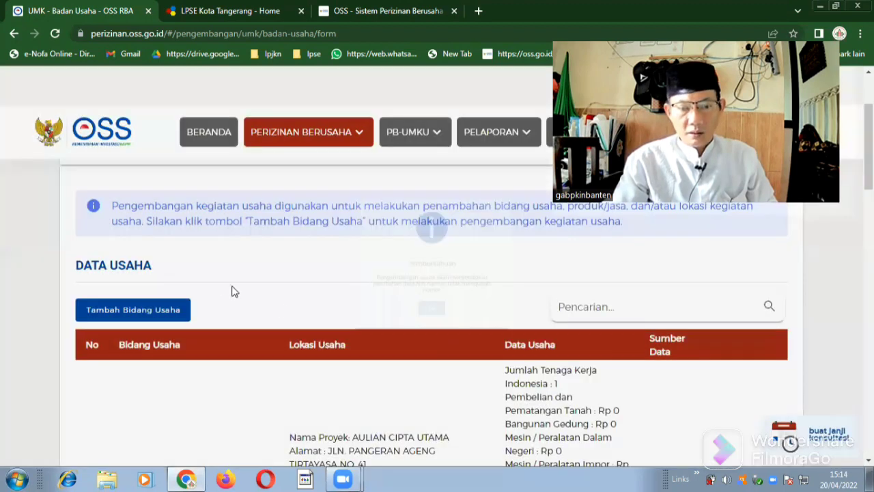
Look through the business fields listed in the Data Usaha table.
scroll(232, 294, down, 7)
scroll(233, 292, down, 5)
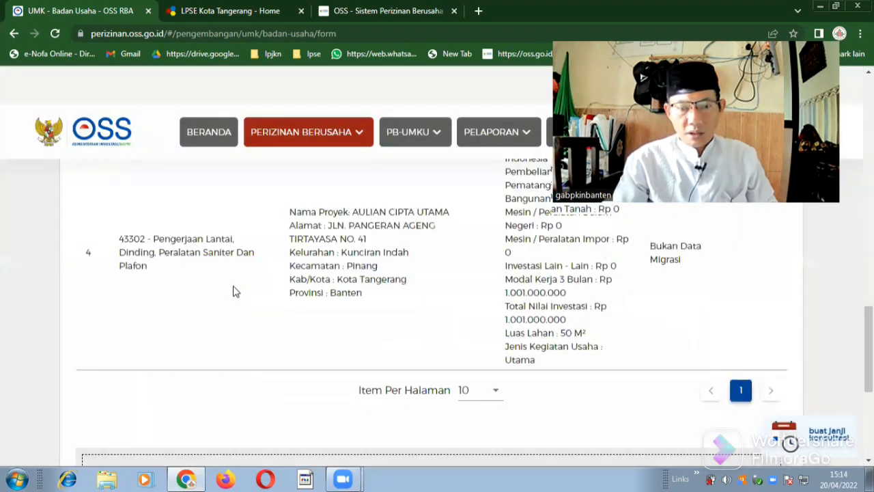
scroll(233, 291, up, 10)
scroll(233, 291, up, 1)
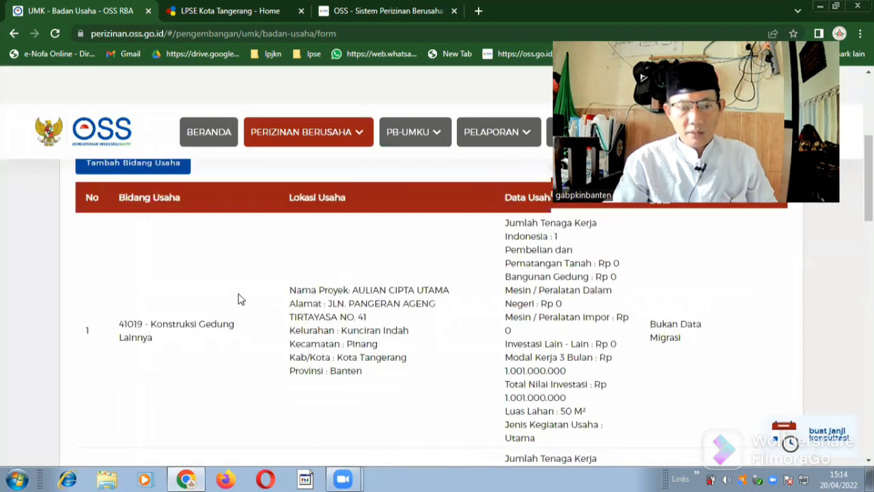
Compare the new 42201 entry's location and investment data with the other business fields in the Data Usaha table.
scroll(239, 299, down, 2)
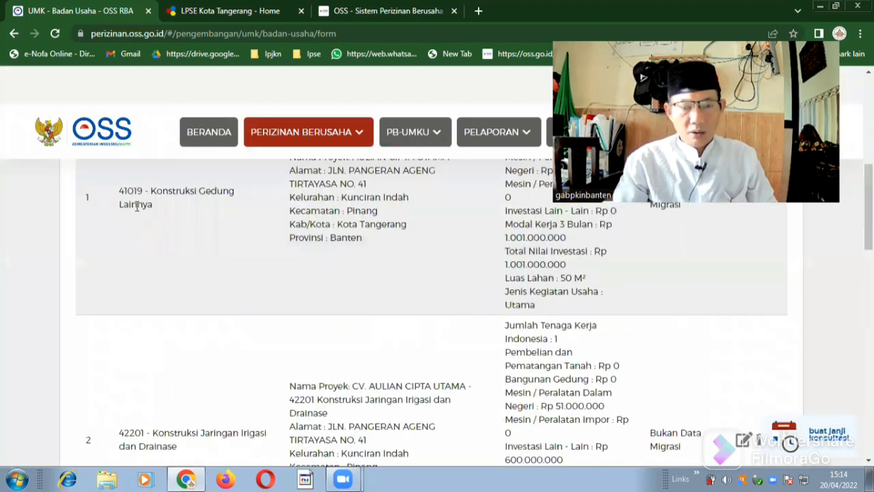
scroll(140, 214, down, 2)
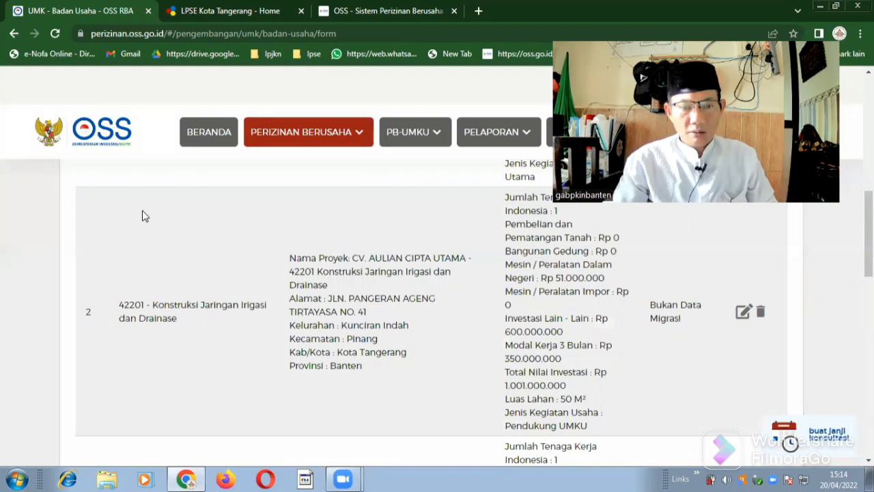
scroll(142, 216, up, 3)
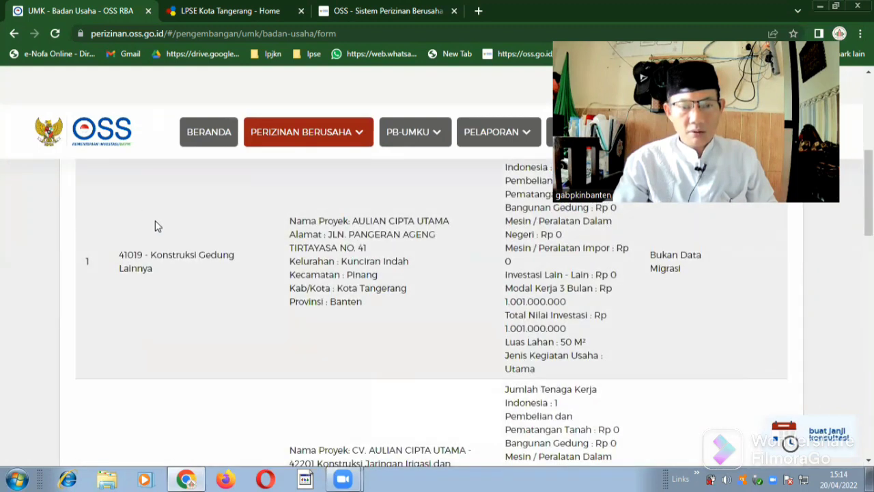
scroll(166, 262, down, 3)
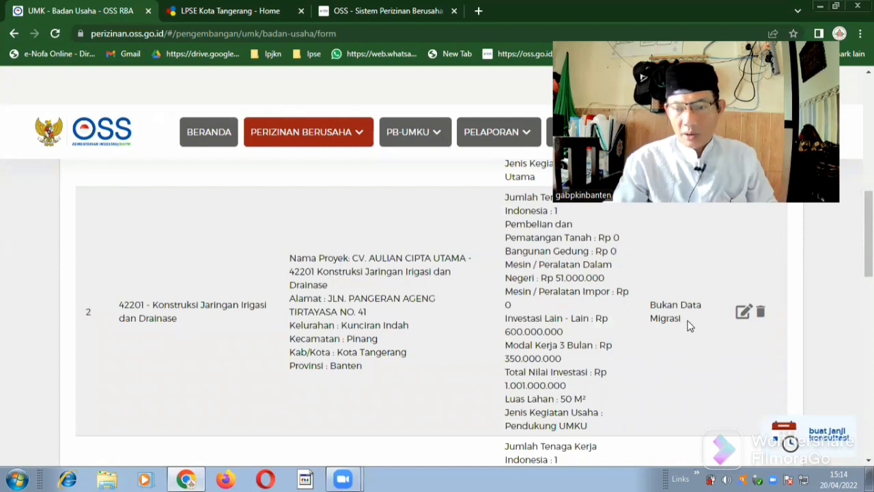
scroll(688, 327, up, 3)
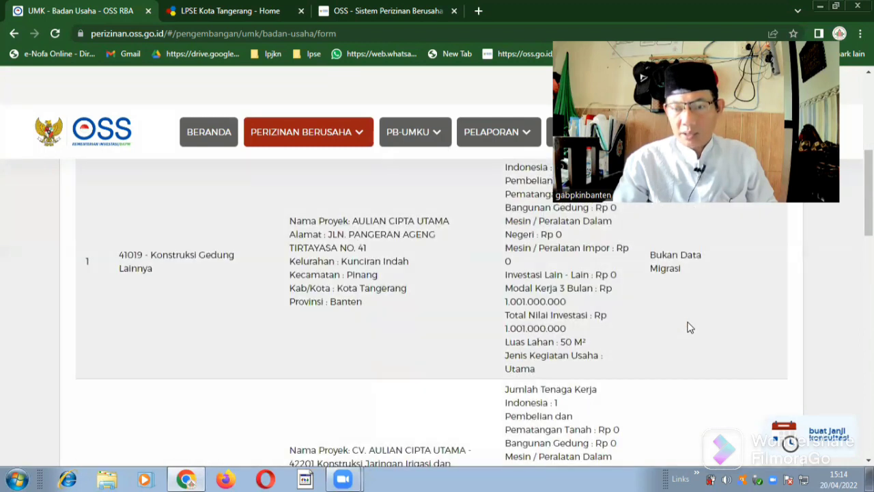
scroll(686, 326, down, 4)
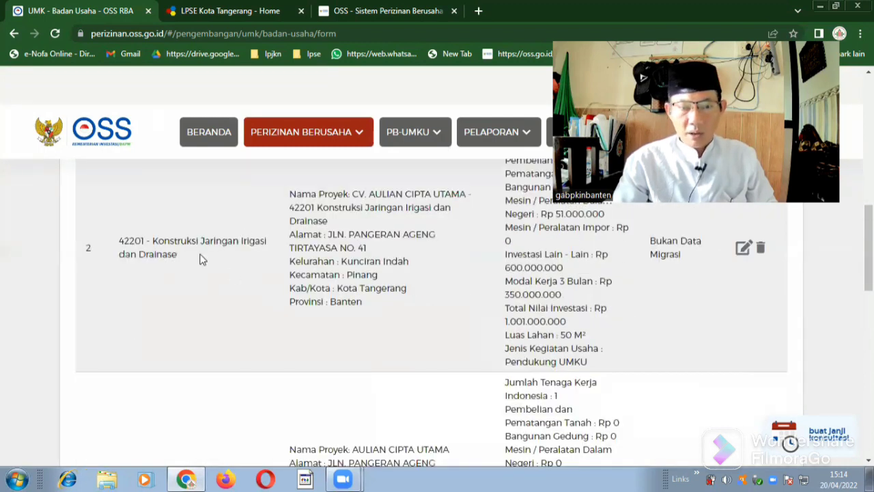
scroll(297, 234, up, 1)
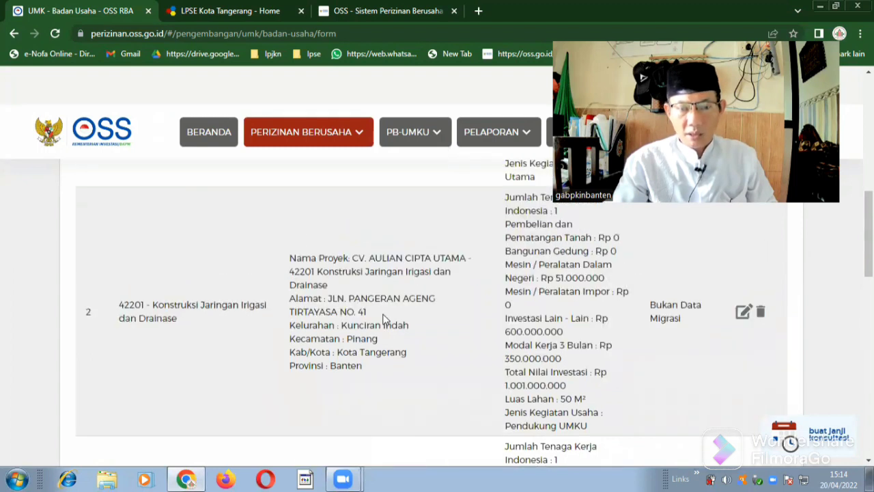
scroll(111, 332, down, 3)
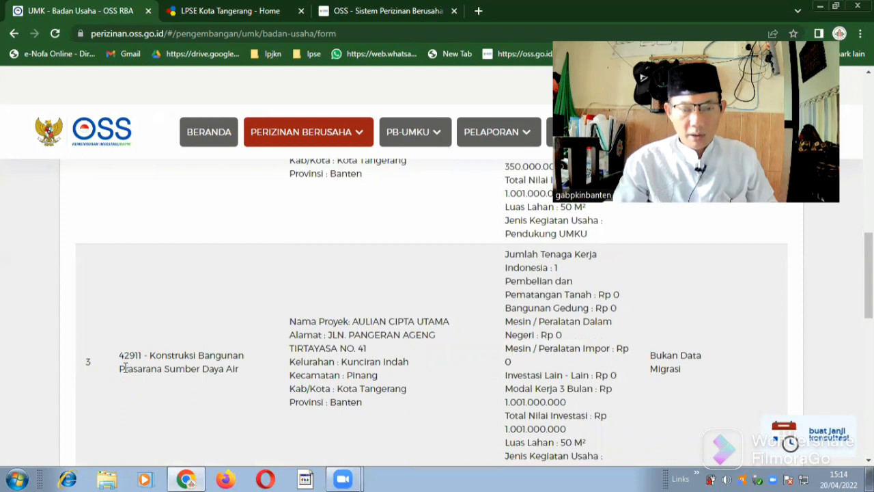
scroll(141, 366, down, 6)
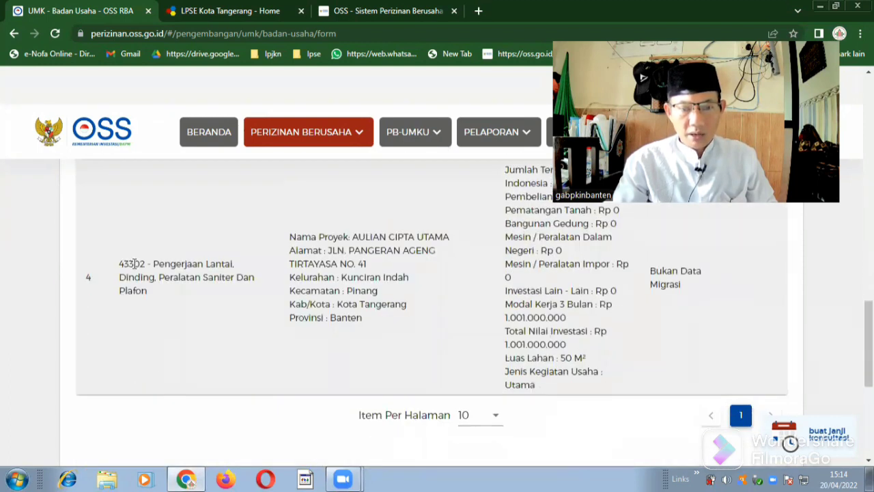
Accept the statement that the entered data is true and continue to the Daftar Kegiatan Usaha stage.
scroll(152, 294, down, 4)
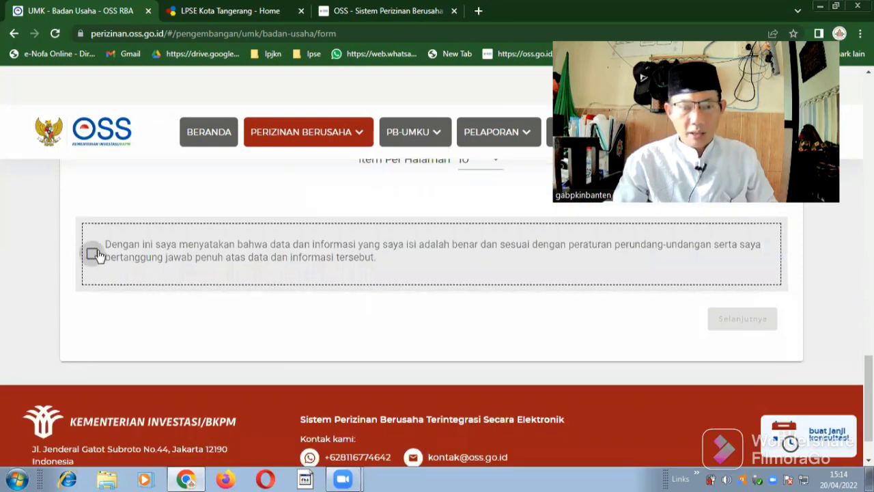
click(91, 253)
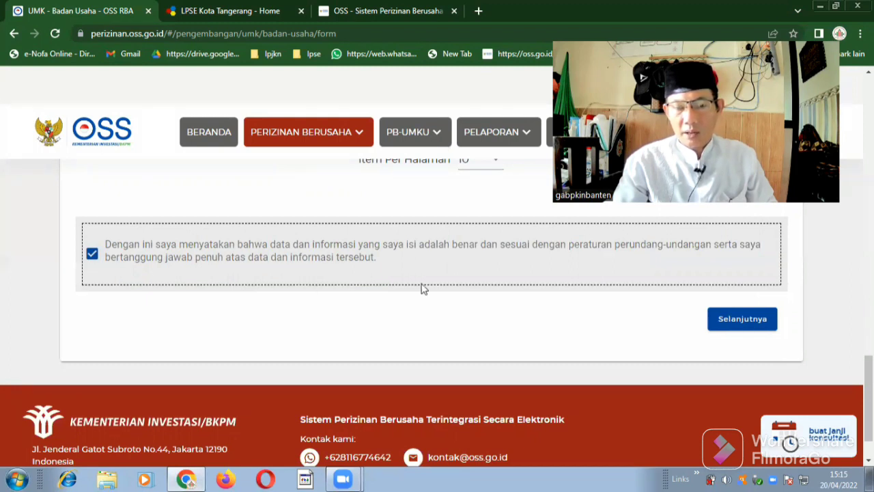
click(742, 320)
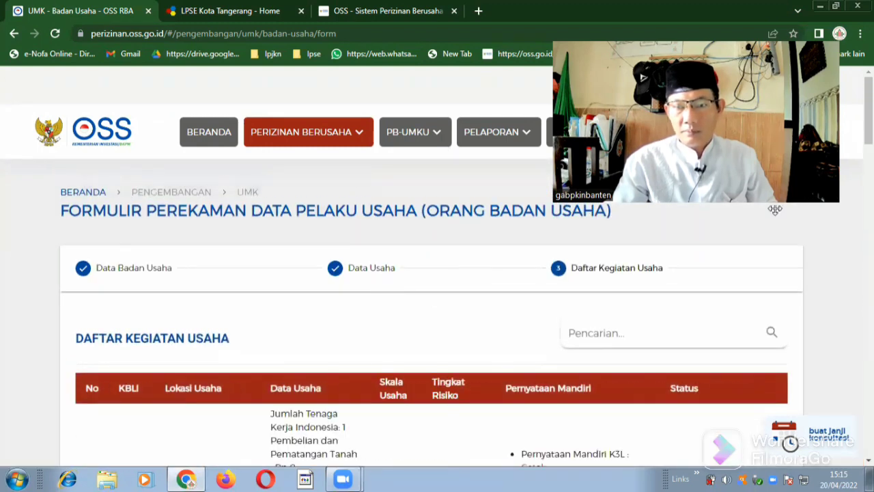
Examine the risk level, self-declarations and certificate status of the KBLI entries in Daftar Kegiatan Usaha, starting with 42911 and 41019.
drag(775, 210, 806, 231)
scroll(345, 250, down, 4)
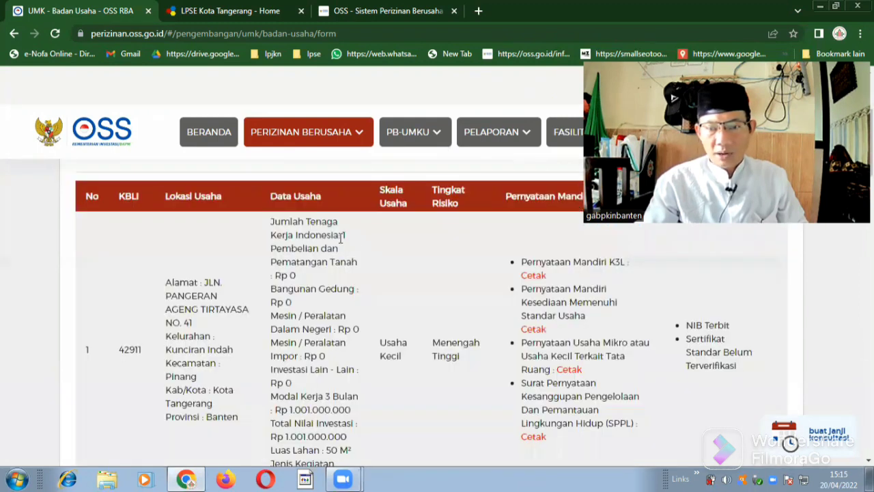
scroll(342, 242, down, 2)
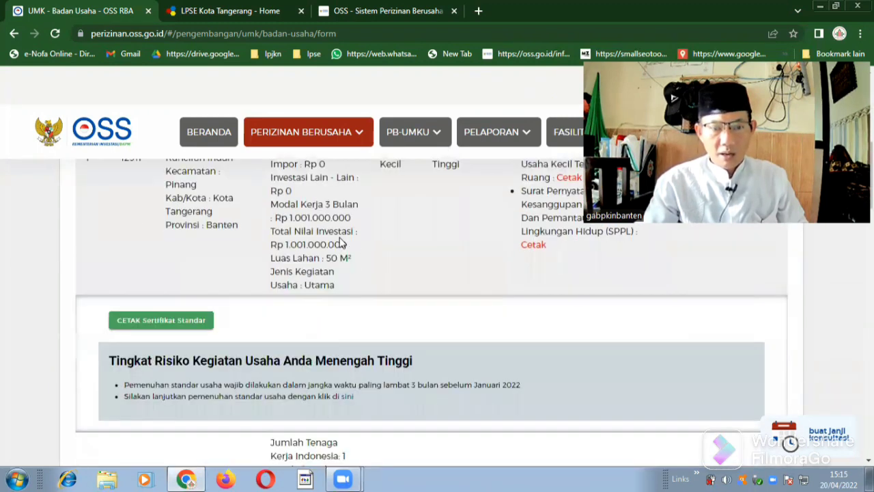
scroll(342, 243, up, 2)
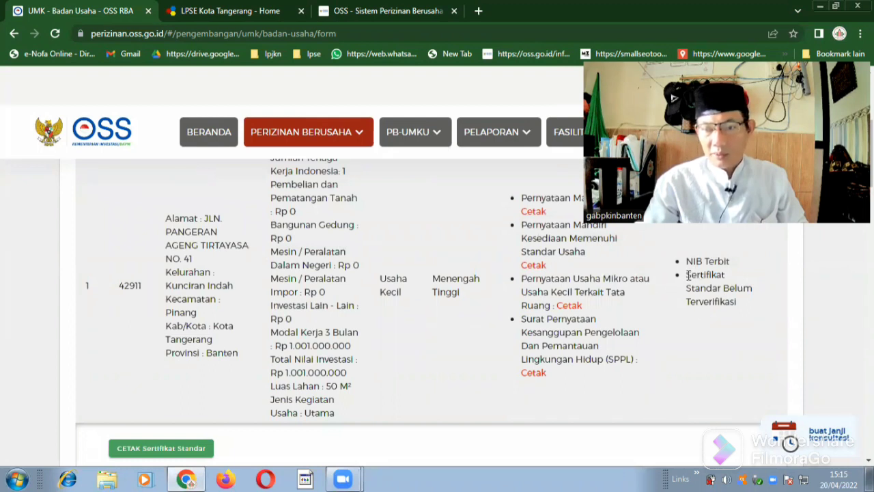
drag(687, 271, 741, 321)
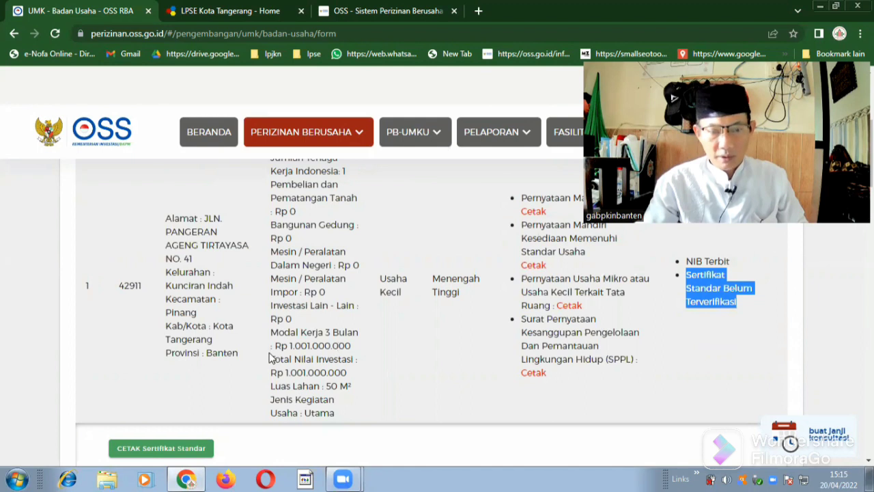
scroll(269, 358, down, 1)
scroll(270, 358, down, 5)
scroll(252, 355, down, 1)
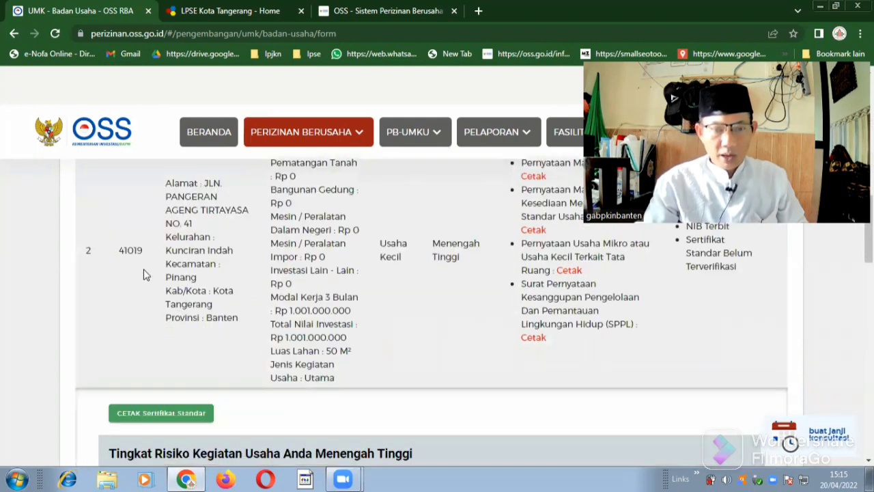